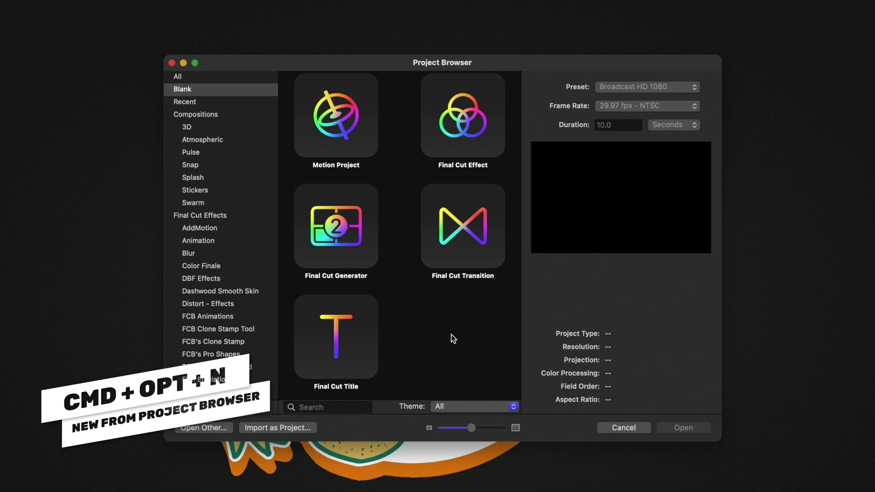
# Create a Final Cut Generator project at Broadcast HD 1080, 29.97 fps, 10 seconds long
pyautogui.click(360, 237)
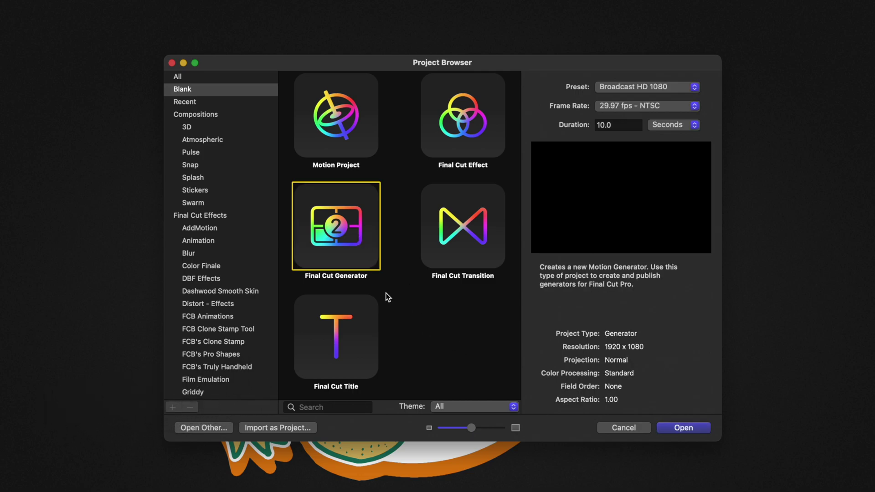
pyautogui.click(613, 124)
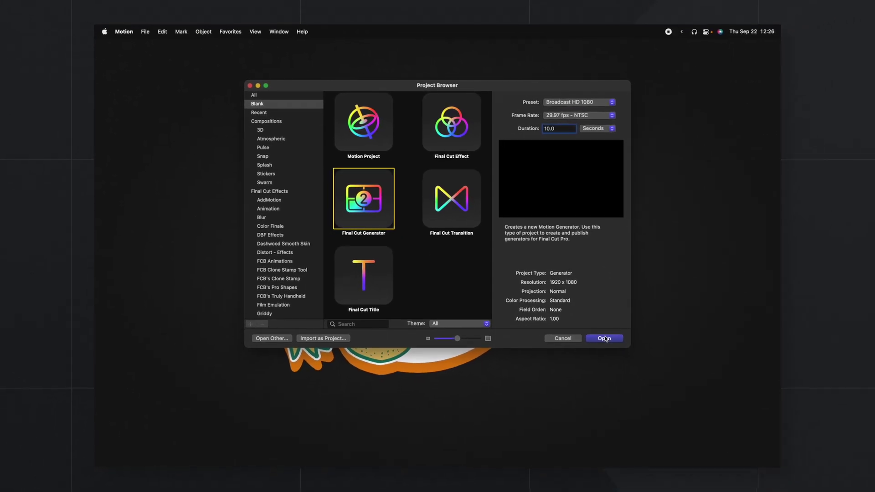
pyautogui.click(605, 339)
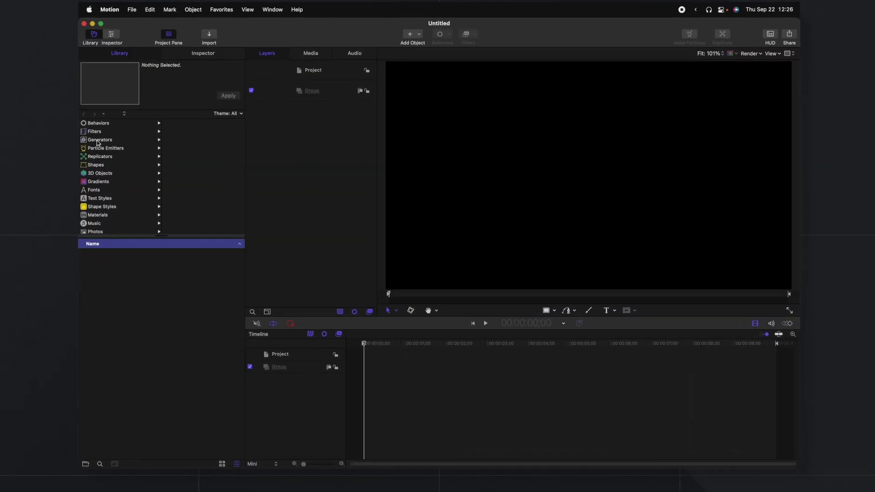
# Add the Library's Gradient generator into the Group and reveal its gradient colour settings
pyautogui.click(97, 143)
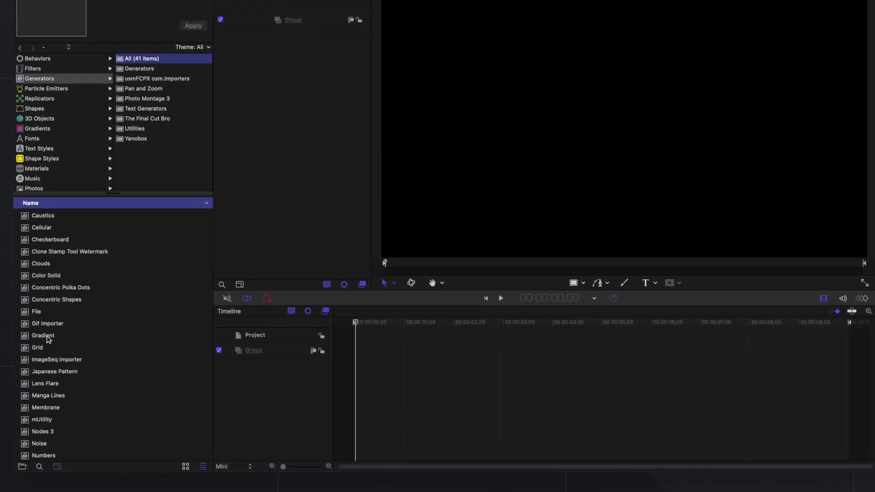
pyautogui.moveTo(48, 339); pyautogui.dragTo(303, 23)
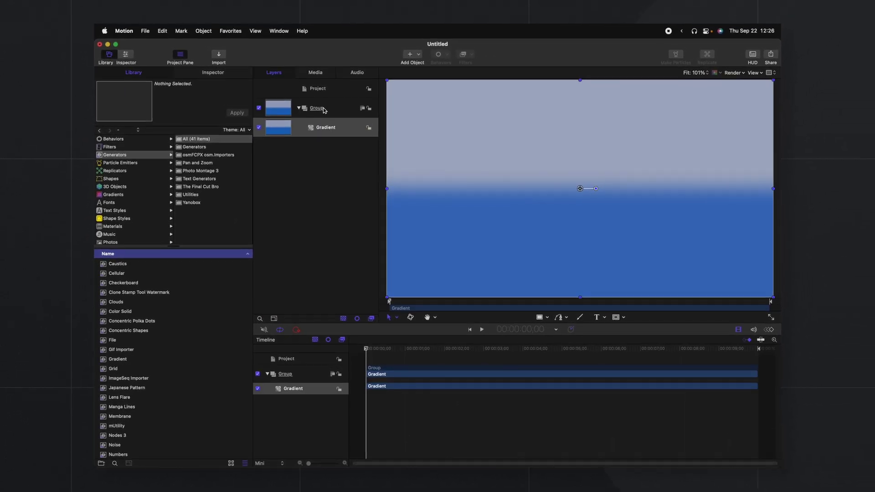
pyautogui.click(232, 74)
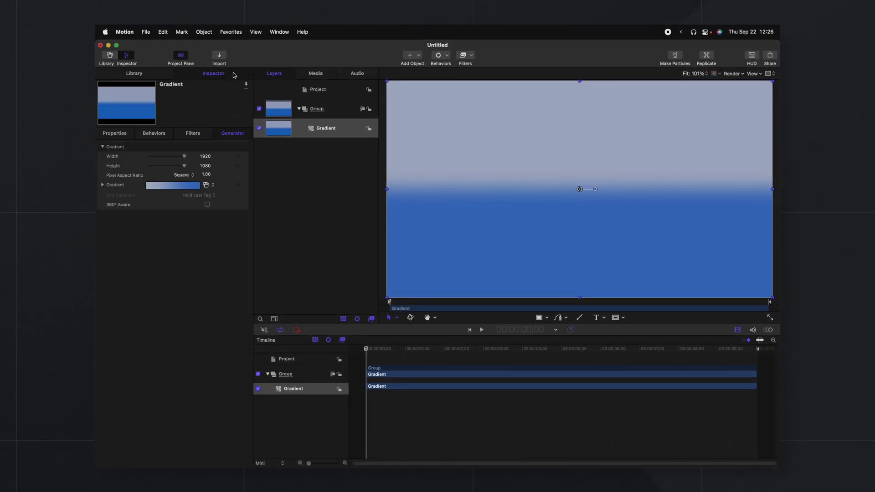
pyautogui.click(102, 185)
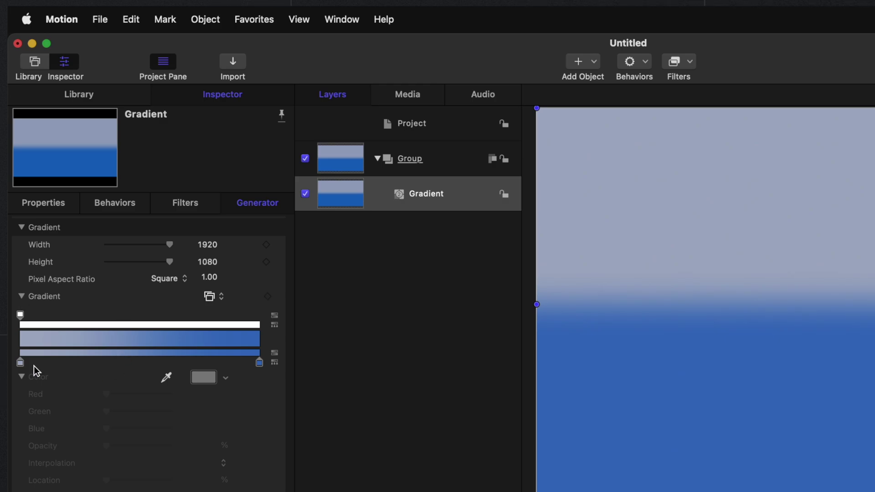
# Recolour the gradient stops: right stop near-black, left stop dark grey at 0.12
pyautogui.click(20, 364)
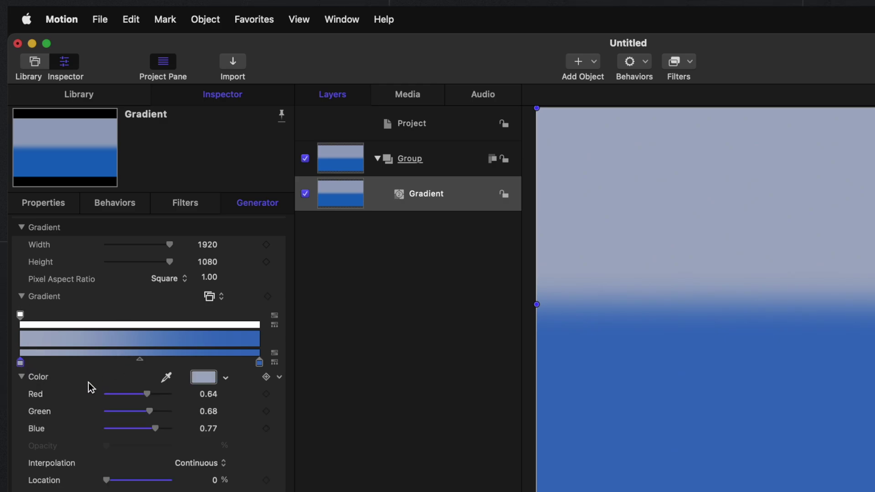
pyautogui.click(203, 378)
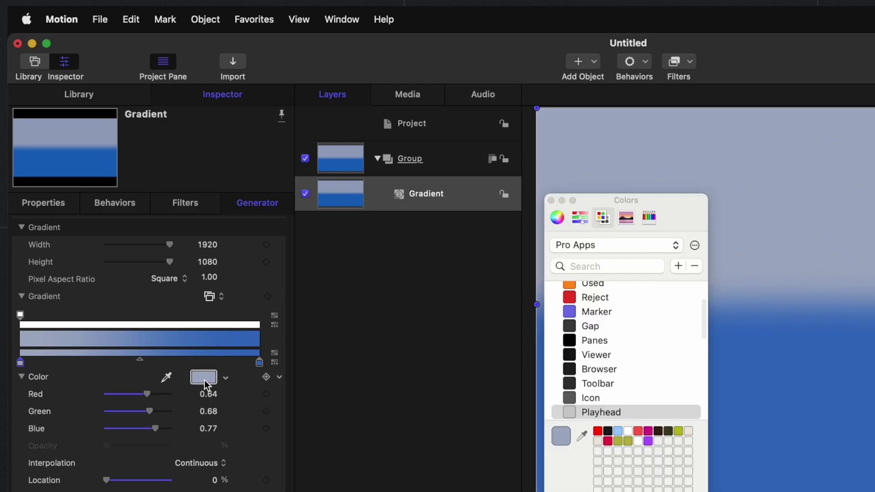
pyautogui.click(575, 333)
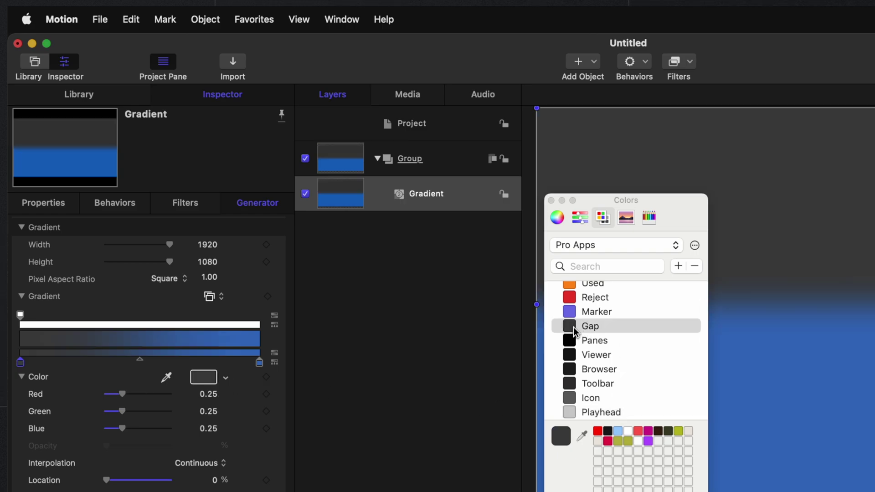
pyautogui.click(258, 363)
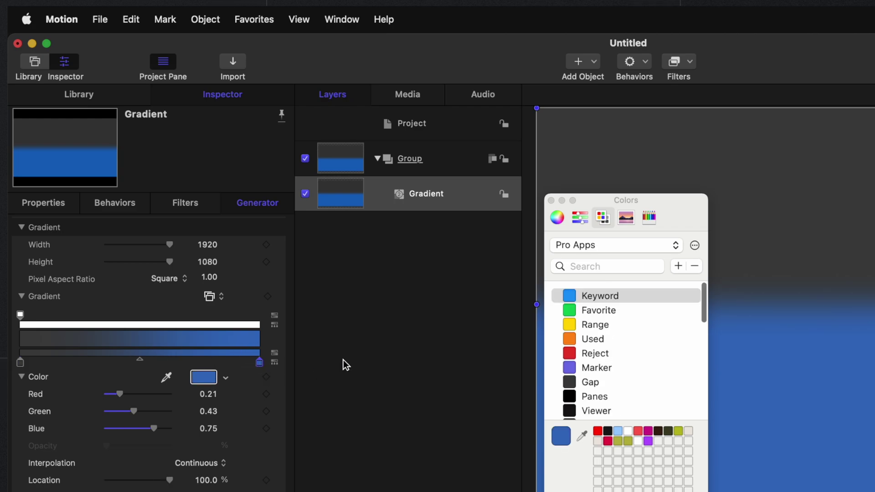
pyautogui.click(575, 411)
pyautogui.scroll(-2, 564, 356)
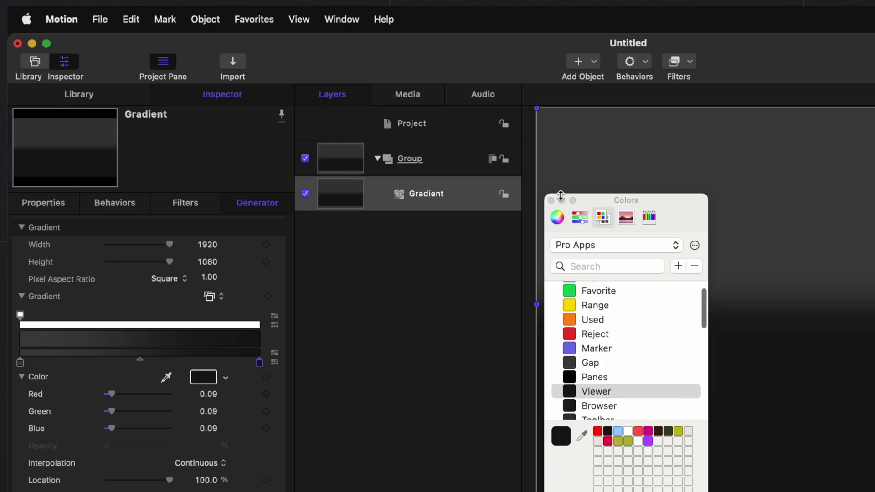
pyautogui.click(21, 361)
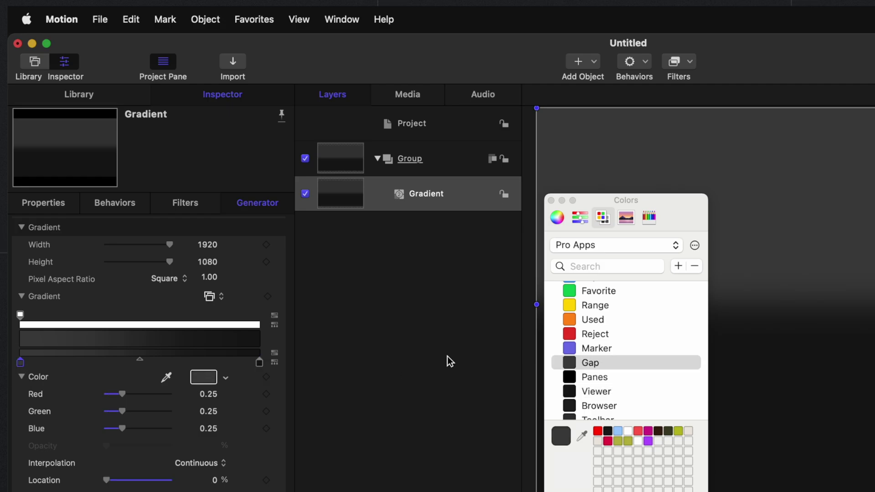
pyautogui.click(570, 408)
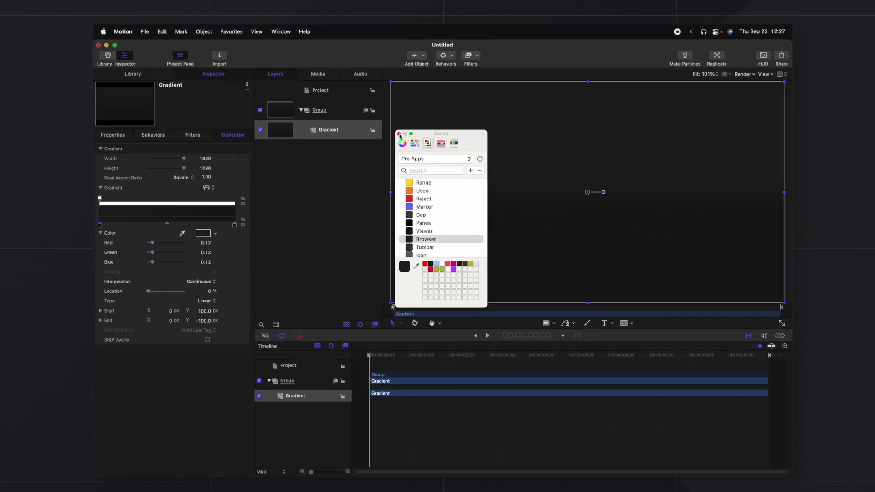
pyautogui.click(399, 134)
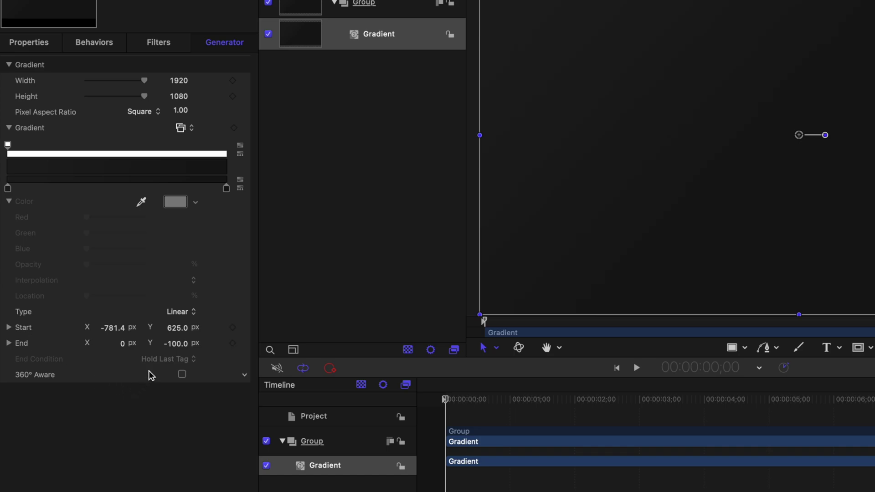
# Keyframe the gradient at frame 0, then at five seconds shift Start X/Y and End Y to about -954
pyautogui.click(232, 327)
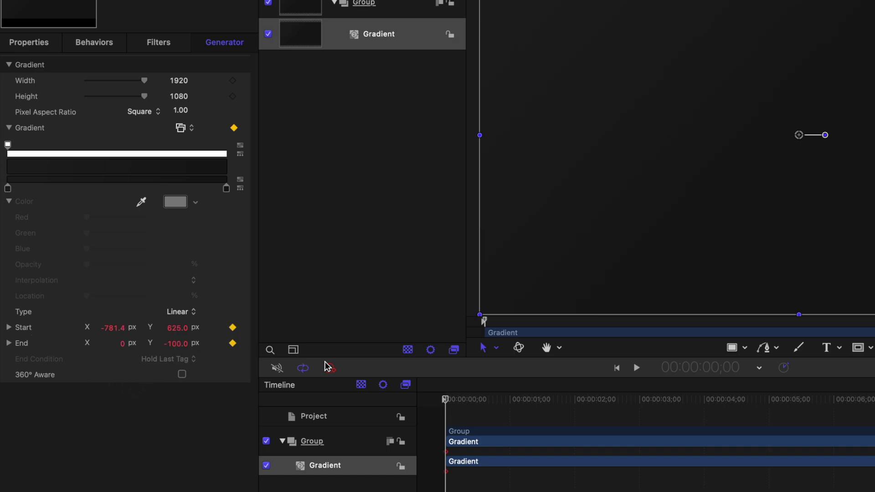
pyautogui.moveTo(681, 407); pyautogui.dragTo(768, 418)
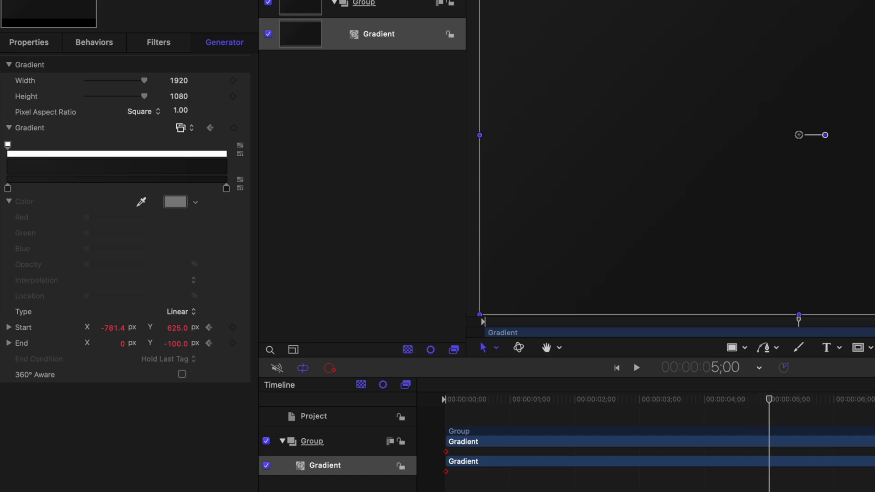
pyautogui.moveTo(177, 329); pyautogui.dragTo(200, 329)
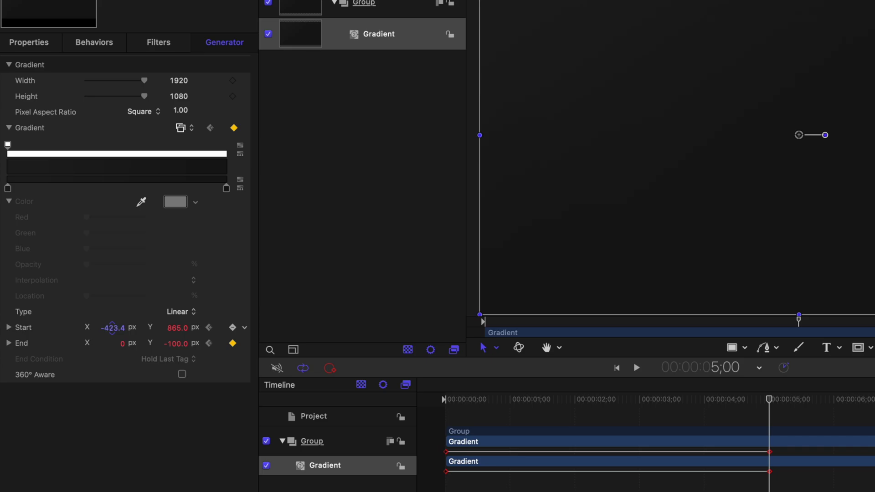
pyautogui.moveTo(111, 327); pyautogui.dragTo(133, 327)
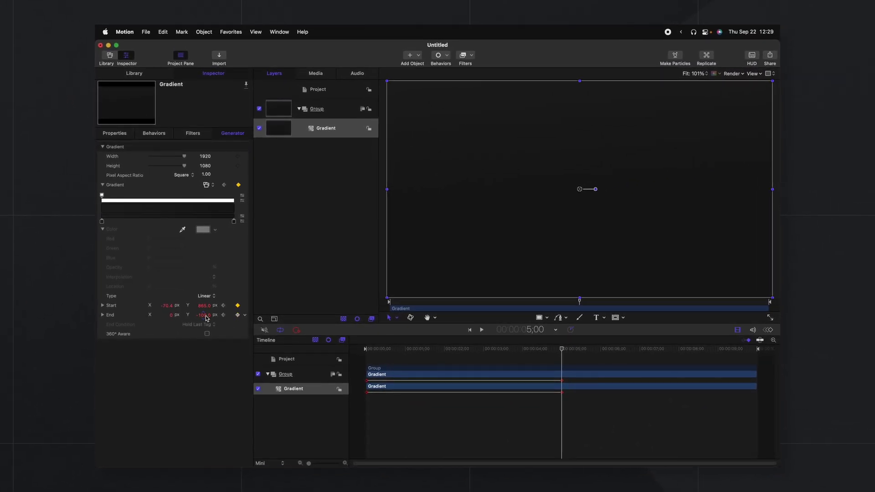
pyautogui.moveTo(205, 316); pyautogui.dragTo(182, 316)
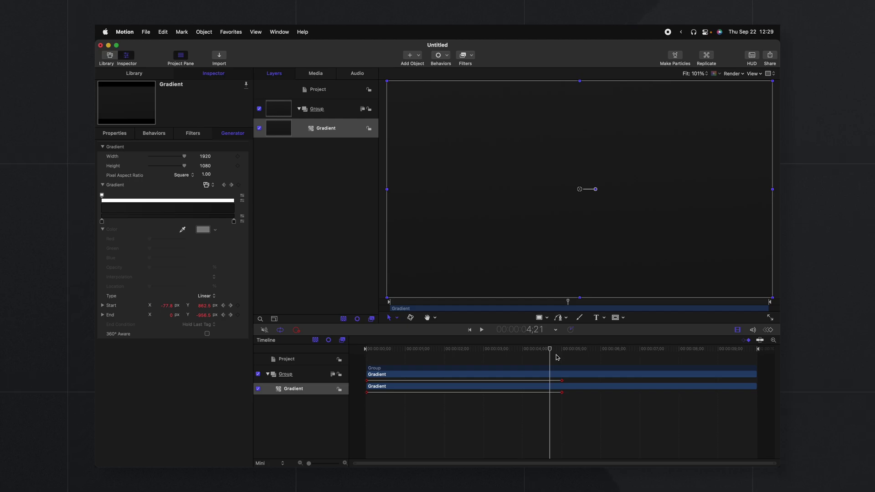
pyautogui.press('super+8')
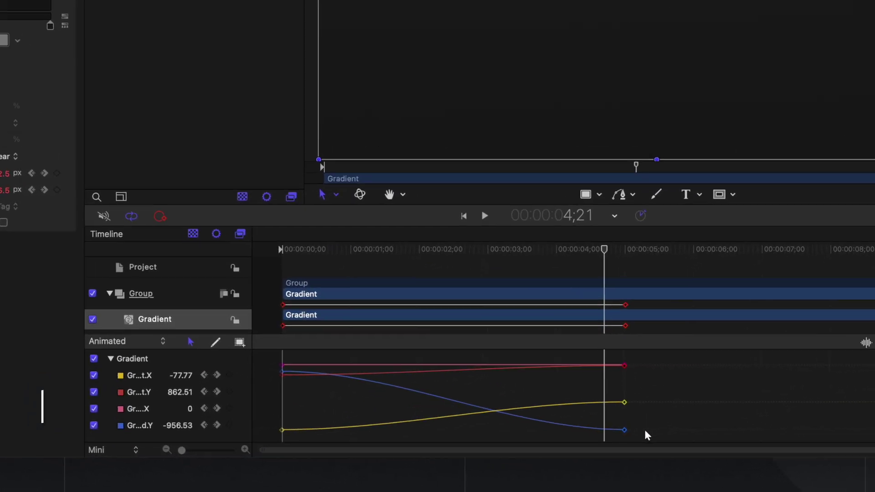
# Set all four gradient Start/End position curves to Ping-Pong after the last keyframe
pyautogui.click(281, 410)
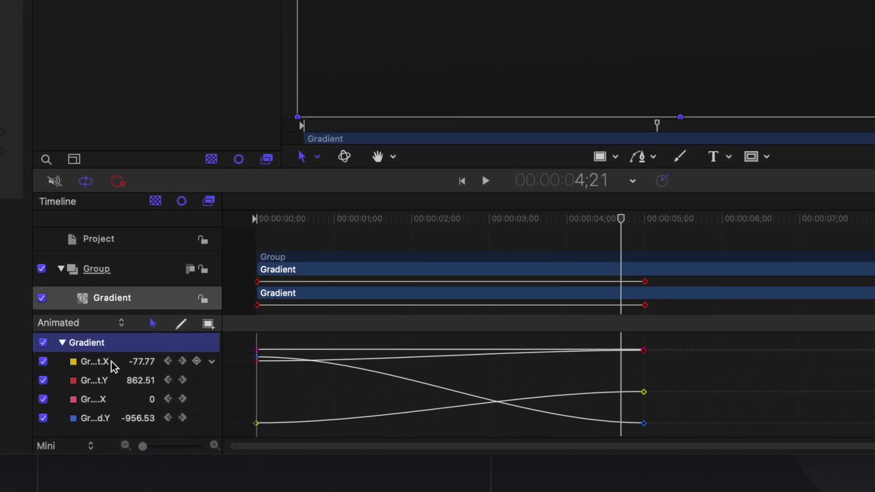
pyautogui.click(113, 365)
pyautogui.keyDown('shift'); pyautogui.click(108, 419); pyautogui.keyUp('shift')
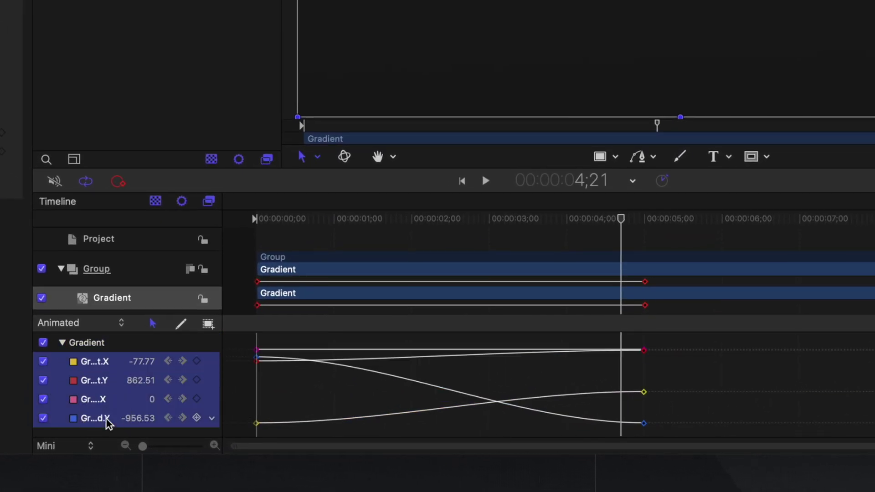
pyautogui.click(212, 363)
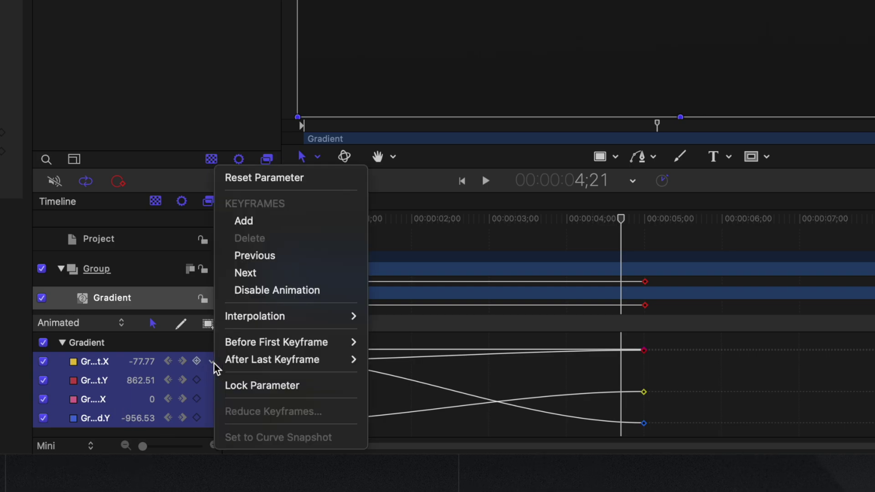
pyautogui.moveTo(225, 360)
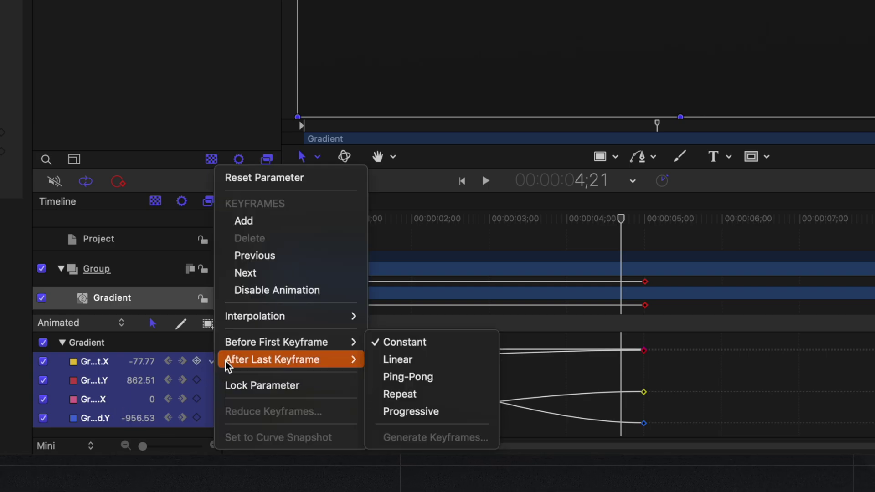
pyautogui.click(389, 376)
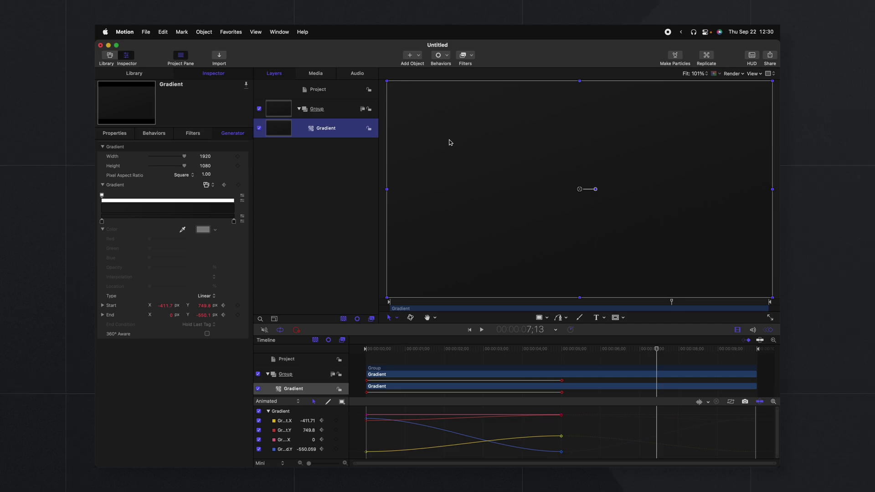
# Apply Add Noise to the gradient as monochrome Gaussian Noise (Film Grain) at amount 0.01
pyautogui.click(471, 55)
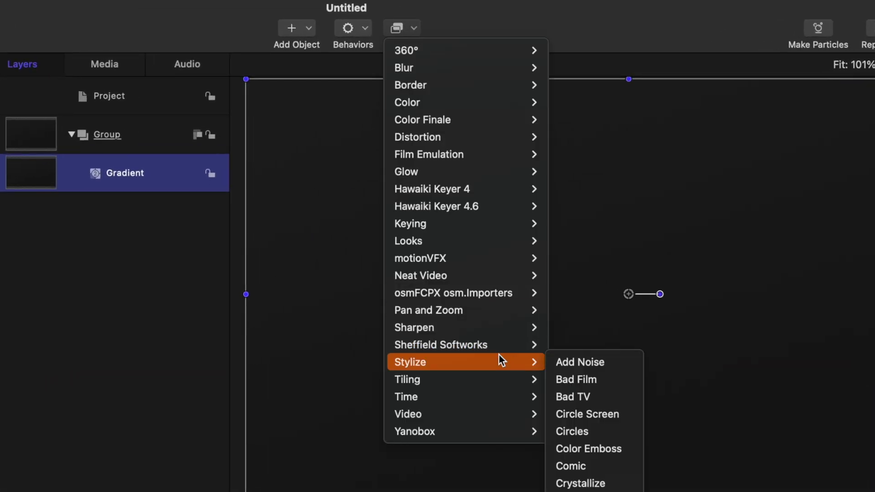
pyautogui.click(556, 363)
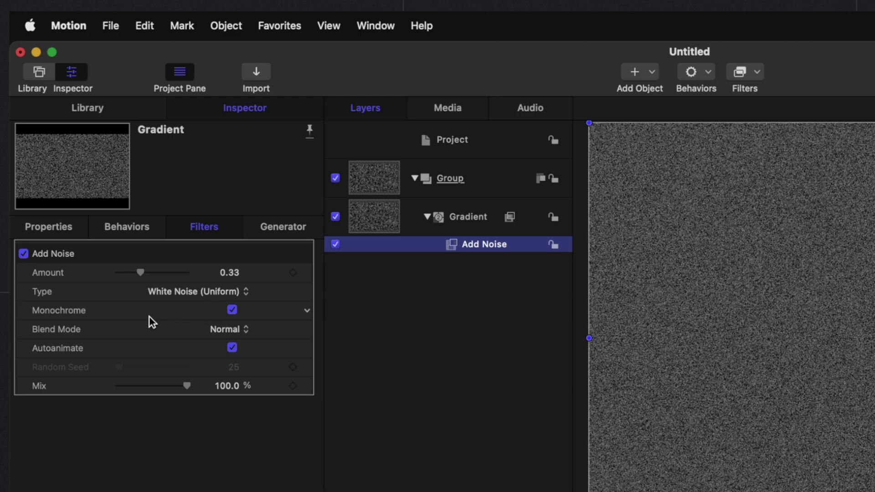
pyautogui.moveTo(131, 274); pyautogui.dragTo(113, 278)
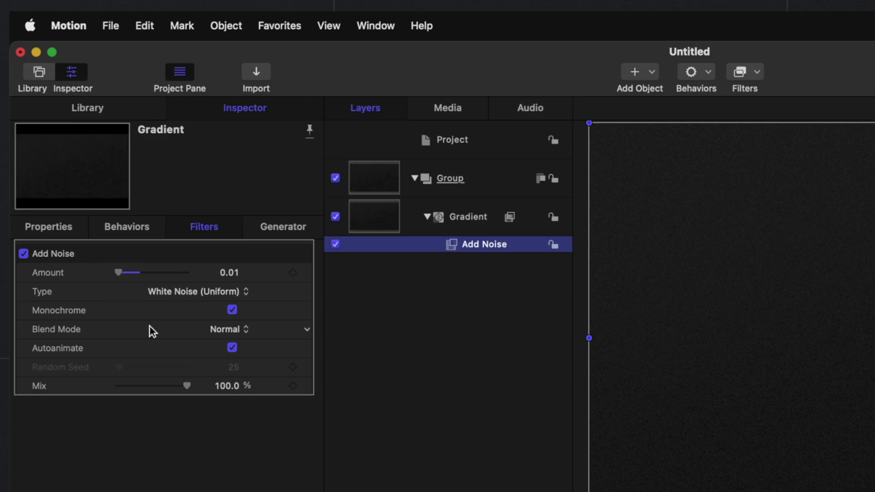
pyautogui.click(233, 349)
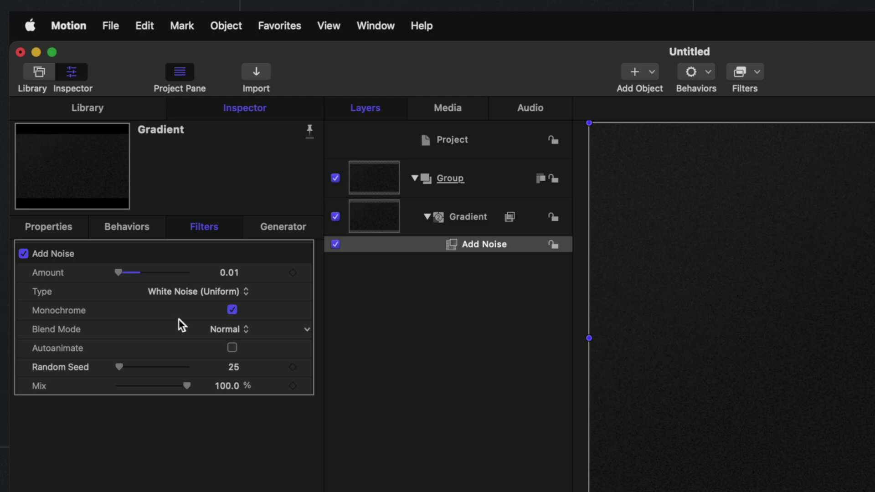
pyautogui.click(182, 294)
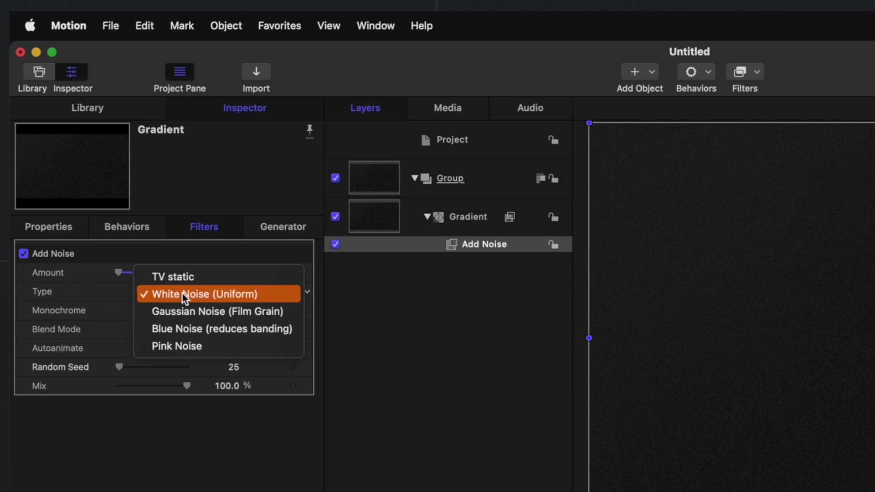
pyautogui.click(181, 316)
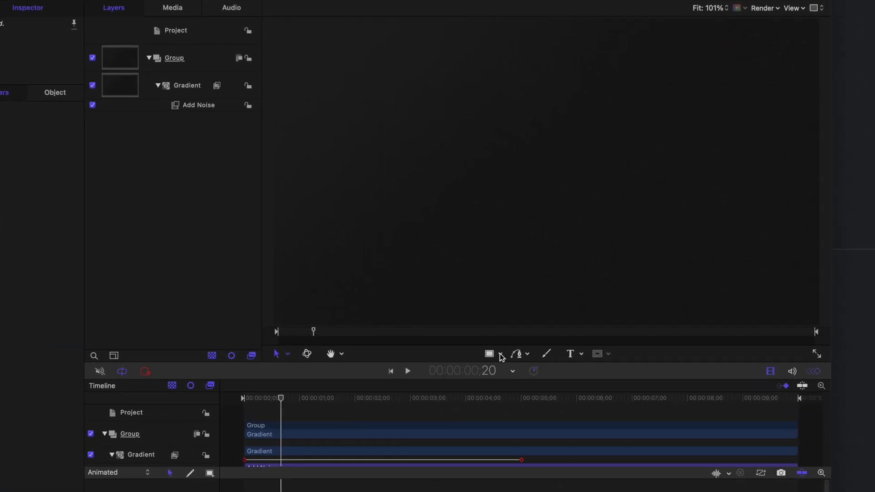
# Draw a large circle on the canvas with no outline
pyautogui.click(501, 354)
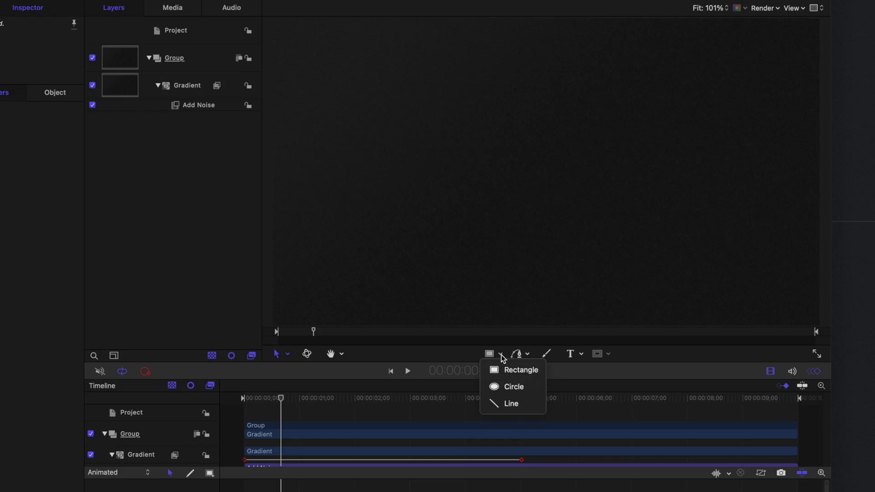
pyautogui.click(507, 392)
pyautogui.moveTo(472, 91); pyautogui.dragTo(866, 483)
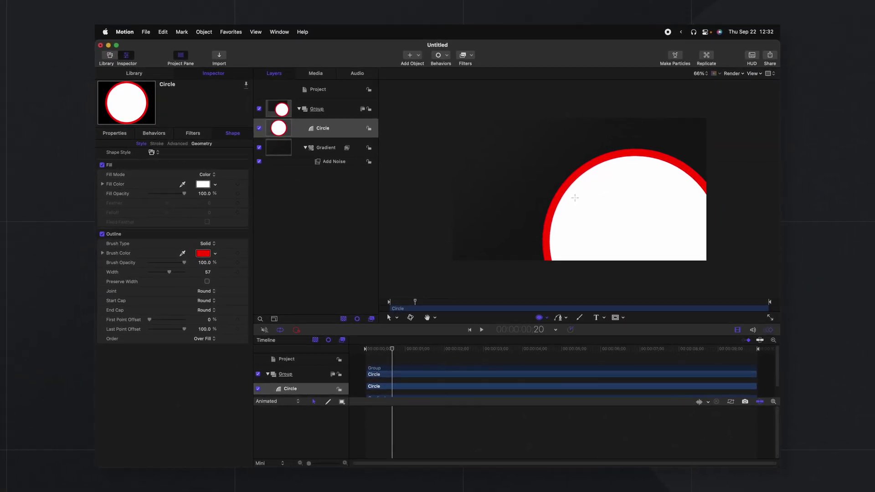
pyautogui.click(102, 234)
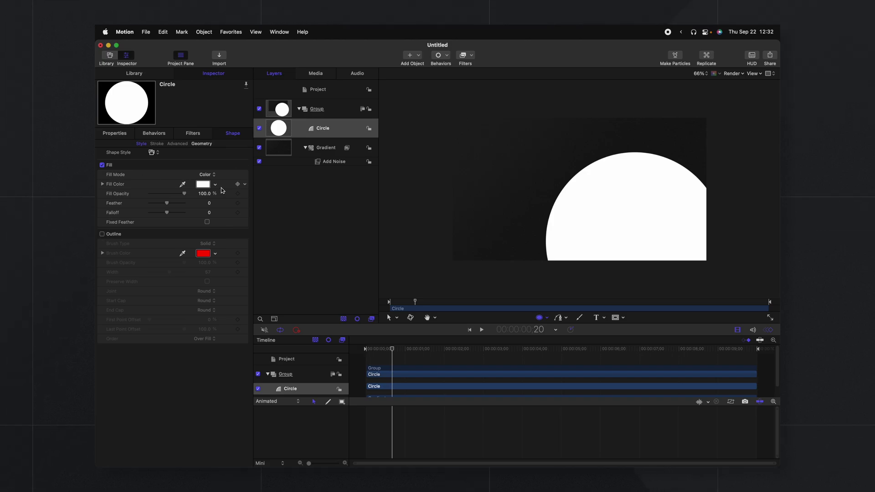
# Give the circle a dark grey fill at 4.38% opacity and move it to X 1016.4, Y −43.4
pyautogui.click(203, 184)
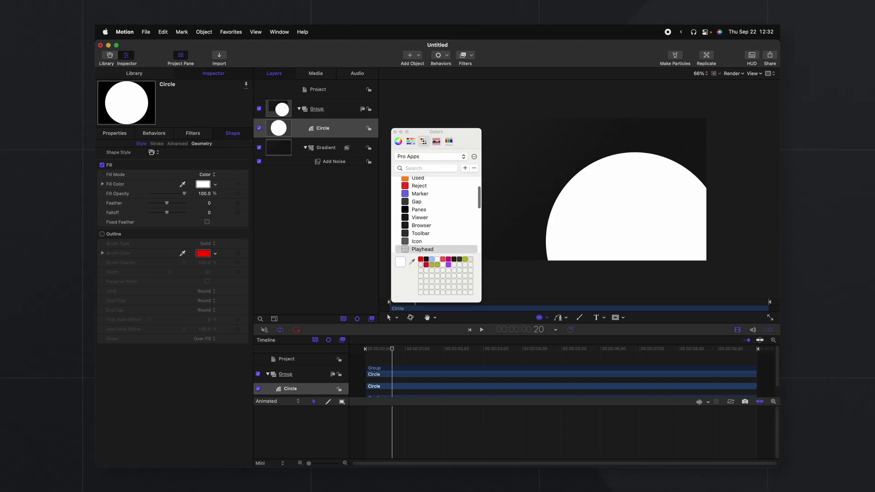
pyautogui.press('Up')
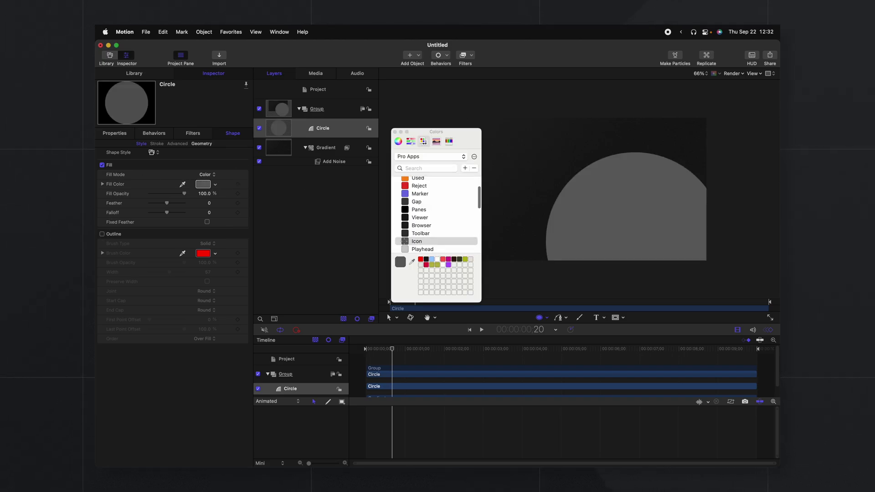
pyautogui.click(394, 132)
pyautogui.moveTo(172, 195); pyautogui.dragTo(150, 195)
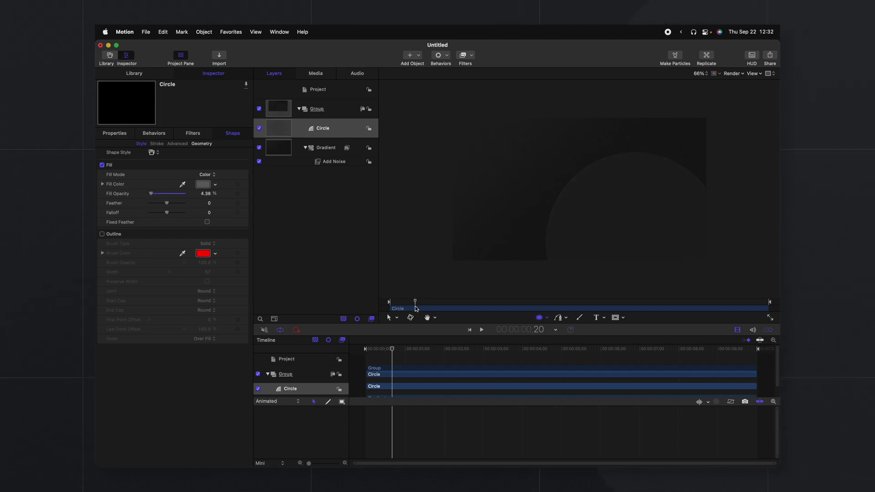
pyautogui.moveTo(600, 252); pyautogui.dragTo(719, 214)
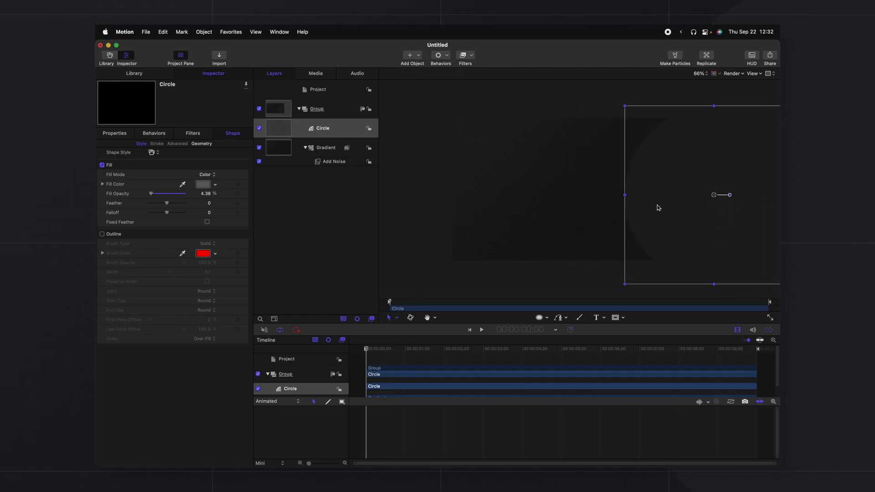
pyautogui.click(114, 133)
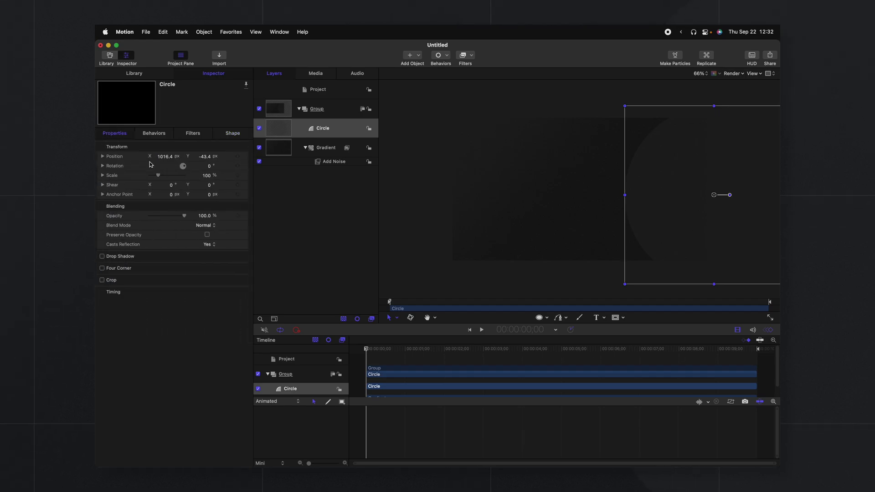
# Keyframe the circle's Scale at 100% at frame 0 and 120% at five seconds, then preview it
pyautogui.click(237, 176)
pyautogui.click(562, 351)
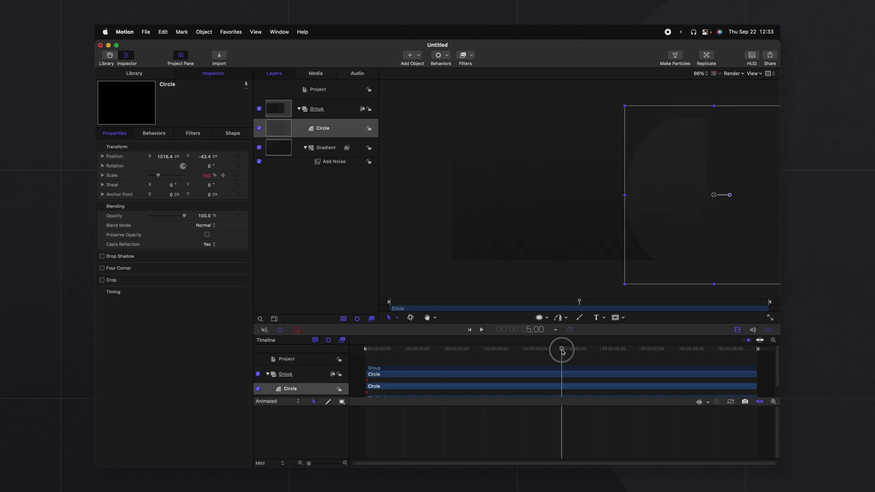
pyautogui.click(238, 175)
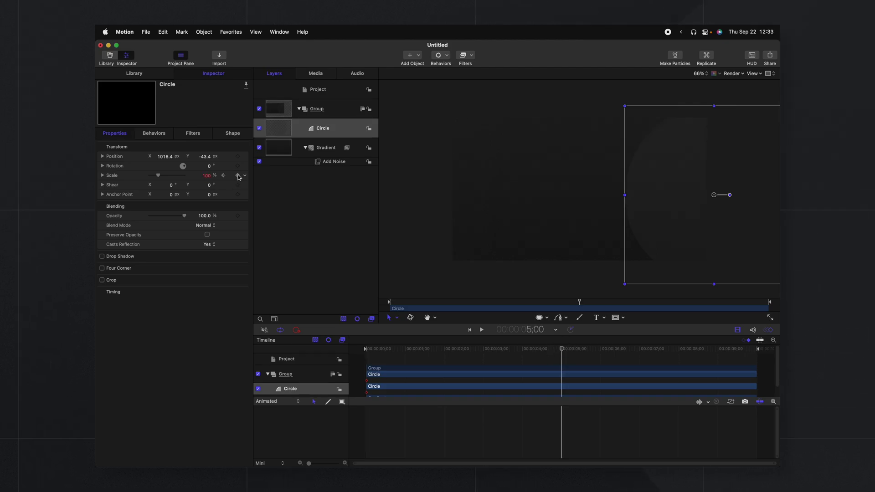
pyautogui.click(206, 177)
pyautogui.write('120')
pyautogui.press('Return')
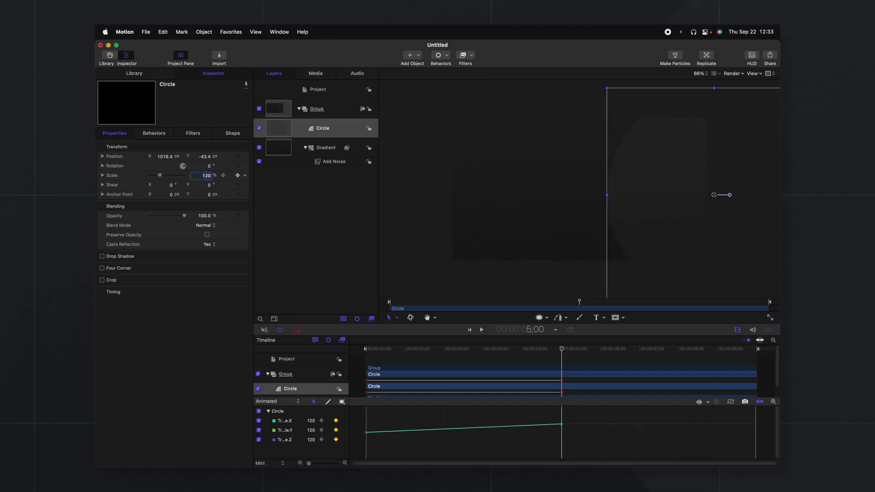
pyautogui.moveTo(522, 348); pyautogui.dragTo(335, 352)
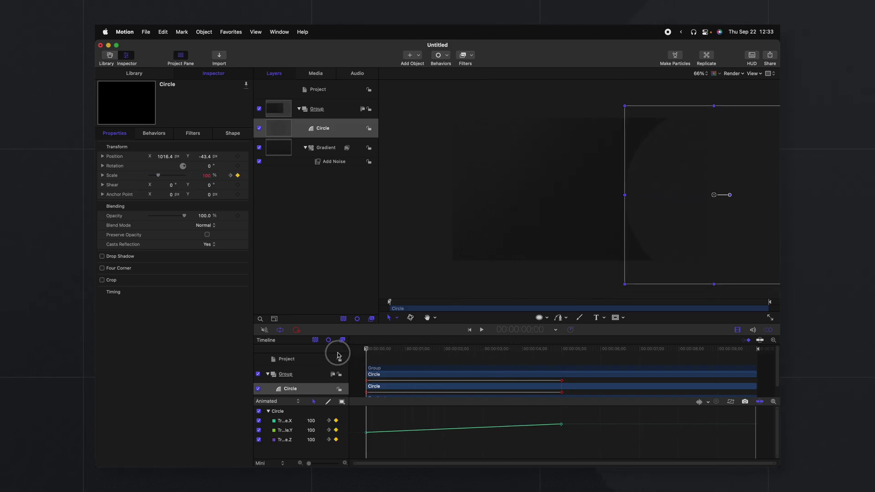
pyautogui.press('space')
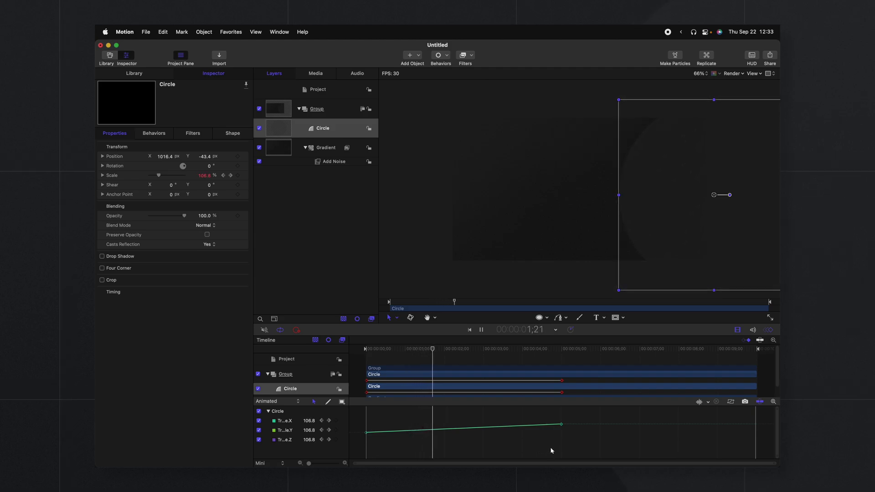
pyautogui.press('space')
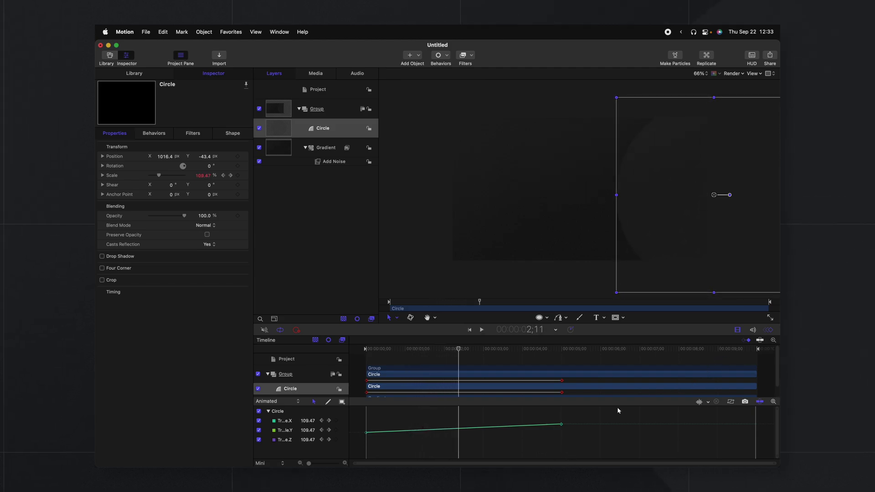
# Apply Ease Both to the circle's two Scale keyframes in the Keyframe Editor
pyautogui.moveTo(580, 451); pyautogui.dragTo(470, 414)
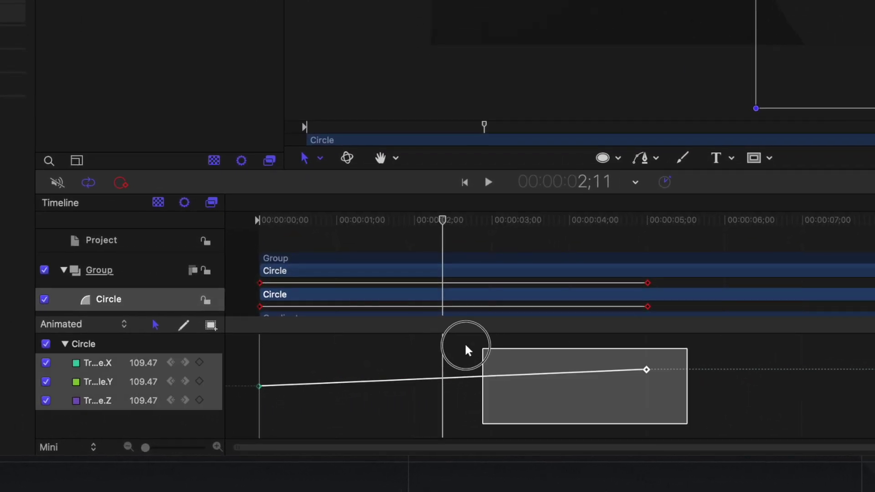
pyautogui.moveTo(466, 350); pyautogui.dragTo(213, 322)
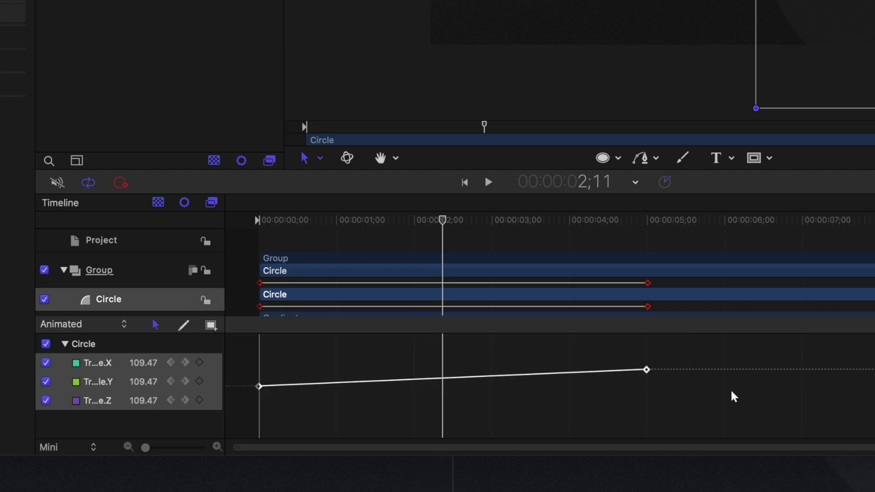
pyautogui.rightClick(648, 370)
pyautogui.click(664, 367)
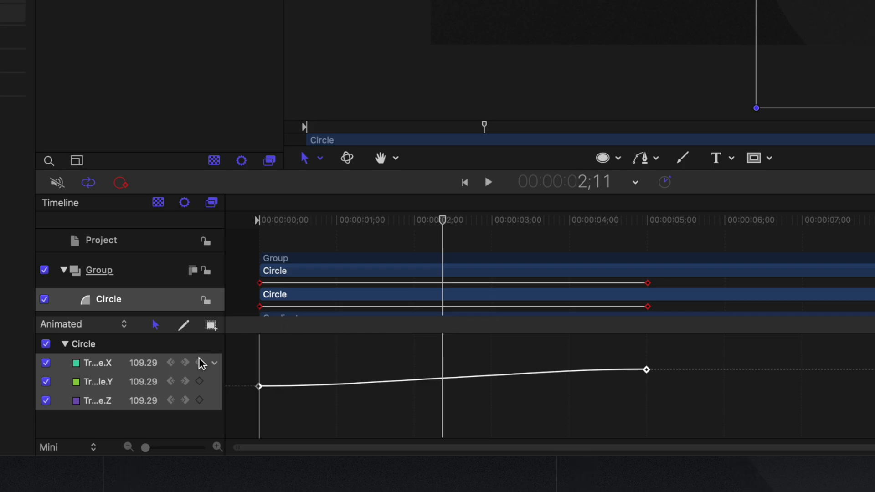
pyautogui.click(214, 364)
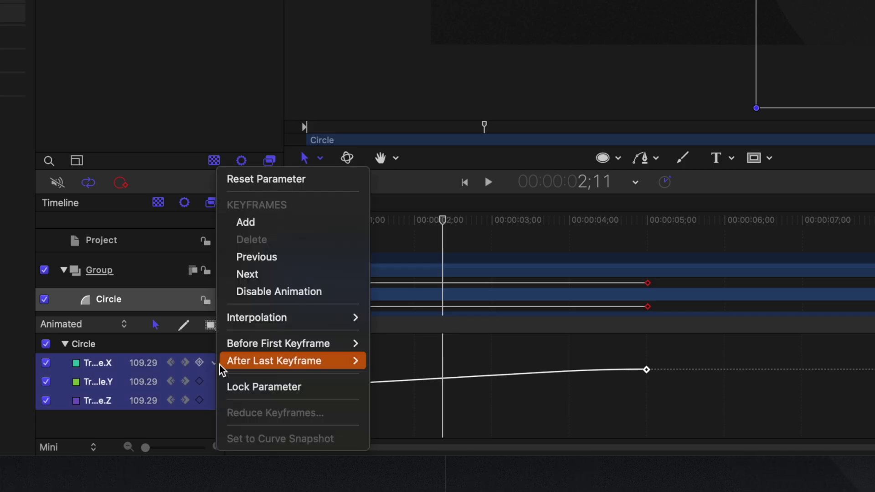
pyautogui.moveTo(236, 361)
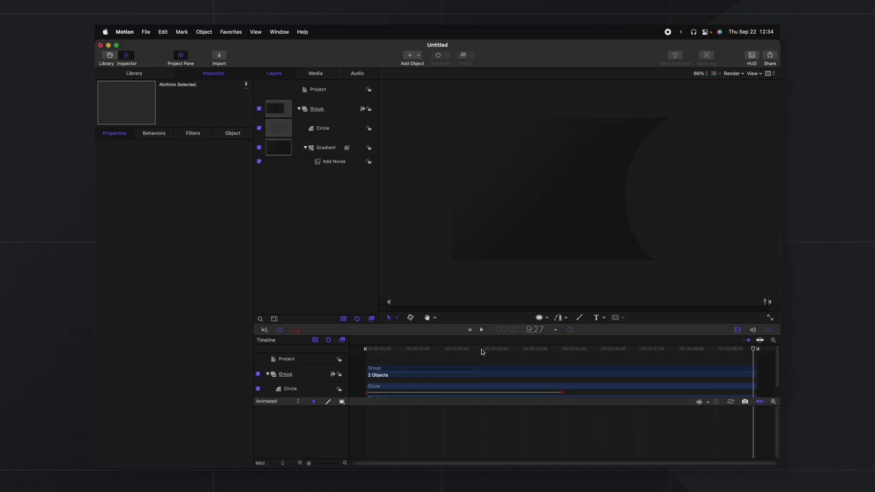
pyautogui.moveTo(481, 349); pyautogui.dragTo(345, 351)
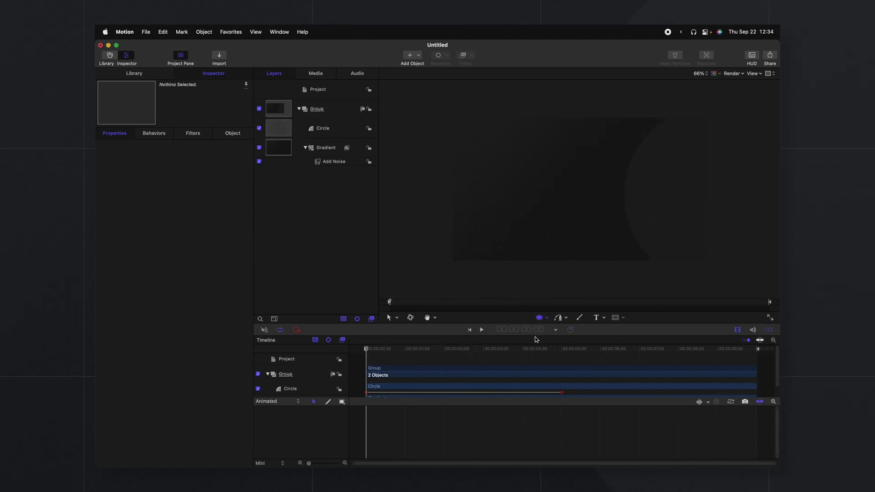
# Add a small borderless circle near centre, rename it 'Particle Circle', and replicate it into a grid
pyautogui.click(520, 198)
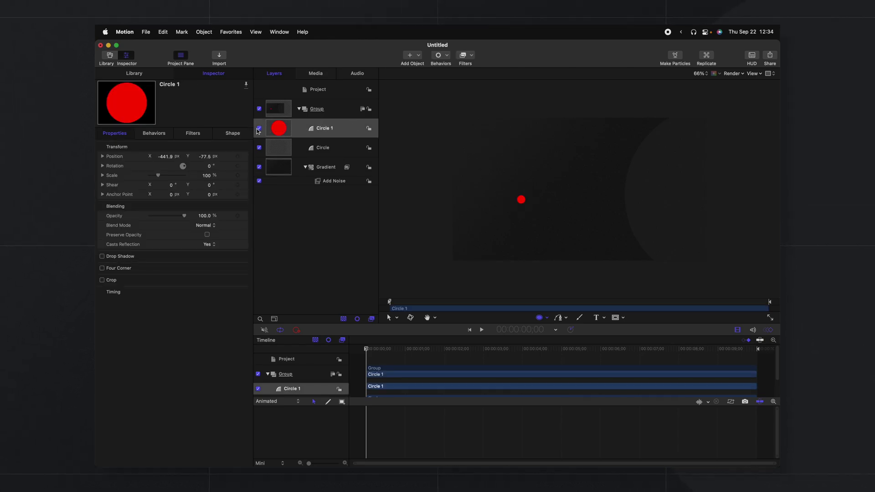
pyautogui.click(232, 133)
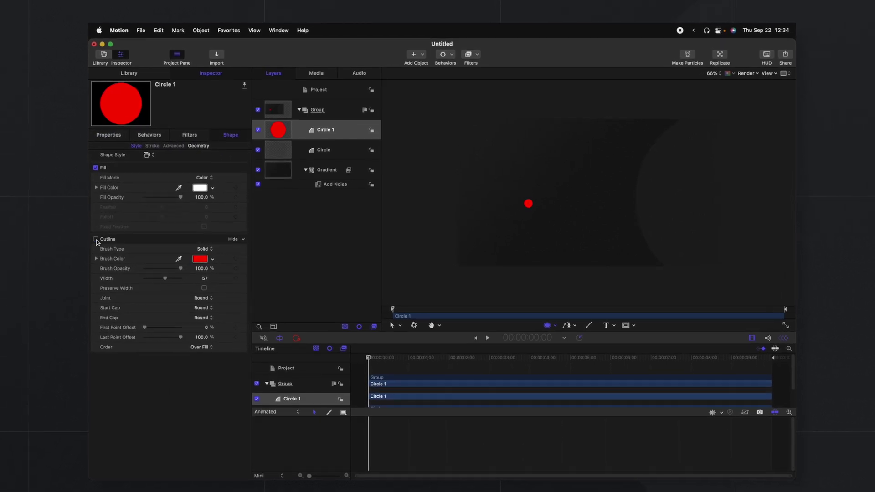
pyautogui.click(102, 234)
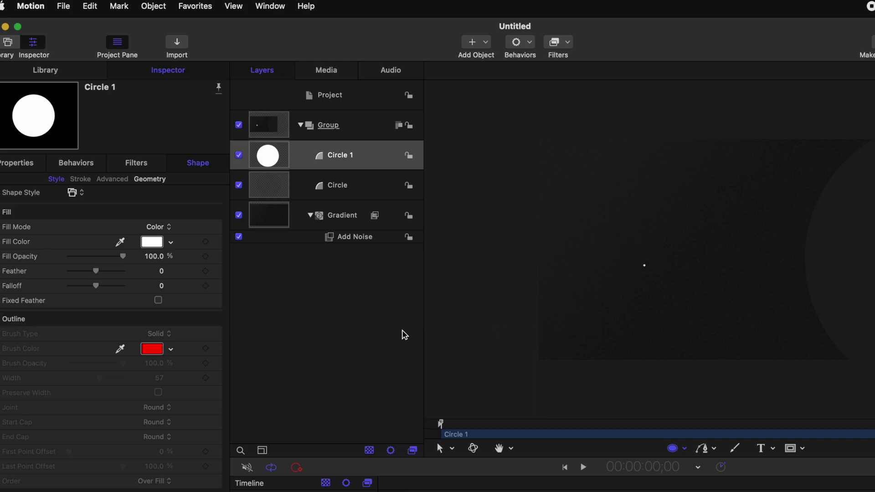
pyautogui.doubleClick(337, 156)
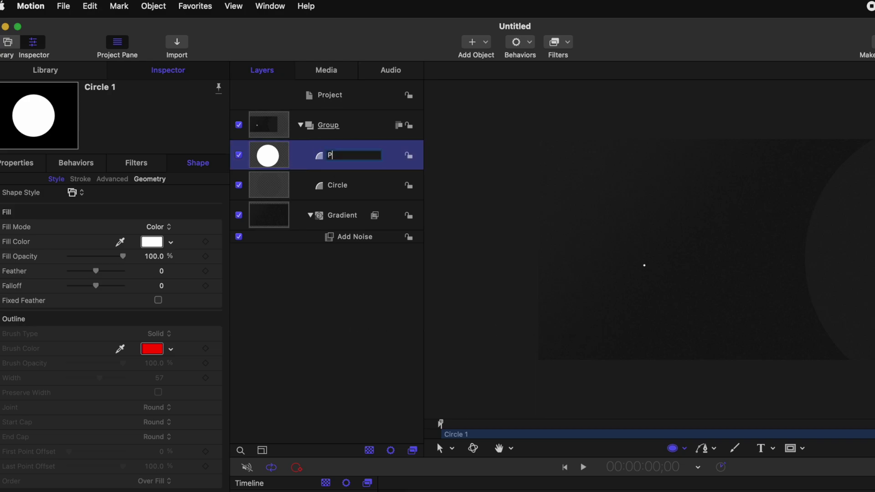
pyautogui.write('Particle Circle')
pyautogui.press('Return')
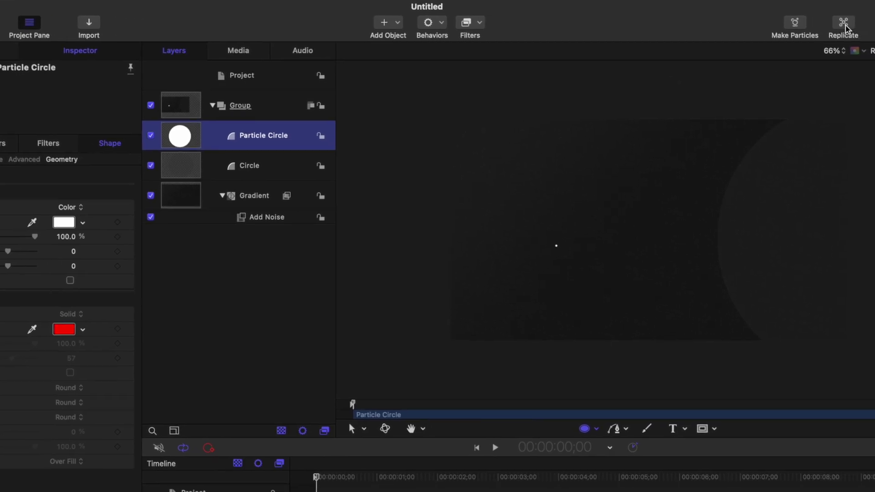
pyautogui.click(844, 25)
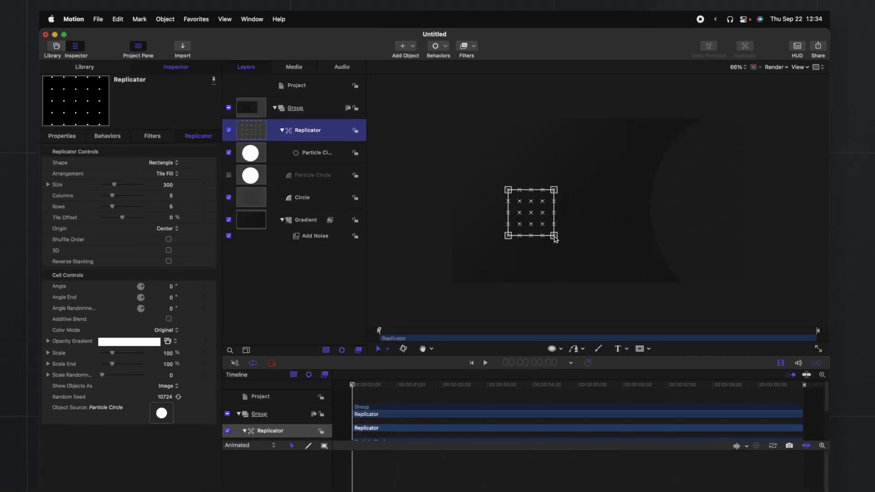
# Enlarge the replicator area and switch its arrangement to Random Fill
pyautogui.moveTo(586, 276); pyautogui.dragTo(636, 309)
pyautogui.click(559, 285)
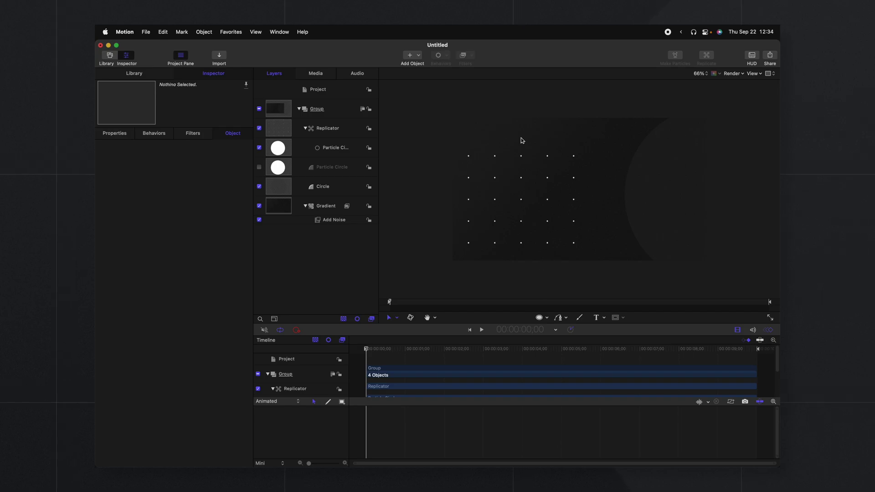
pyautogui.click(505, 200)
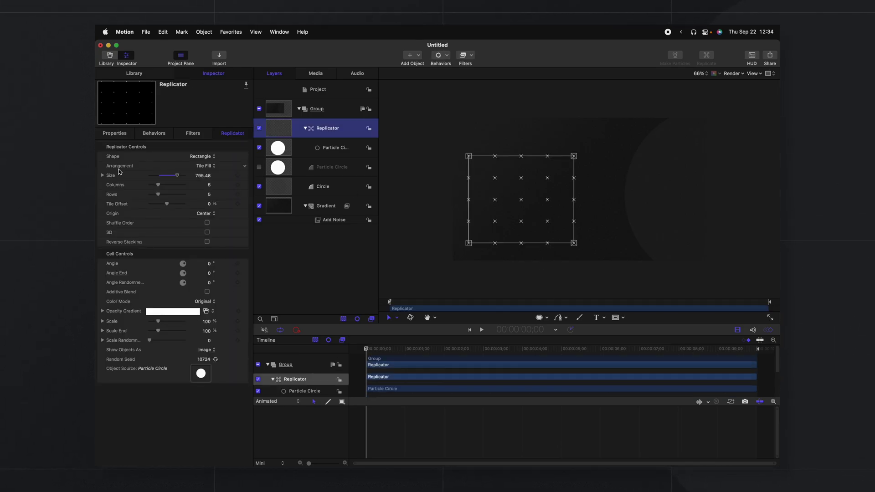
pyautogui.click(204, 168)
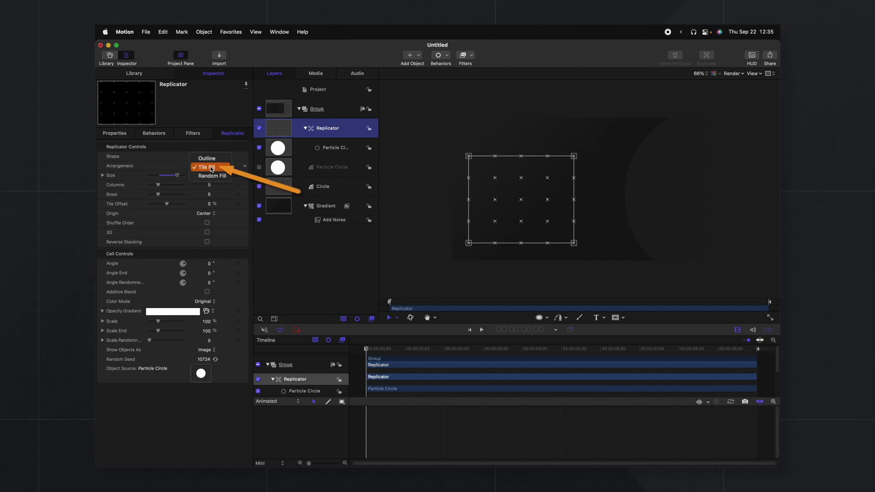
pyautogui.click(200, 175)
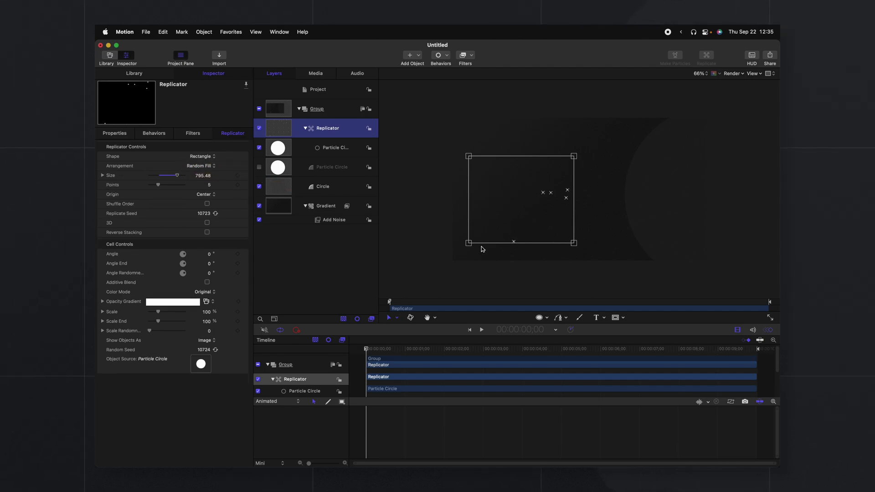
pyautogui.click(467, 248)
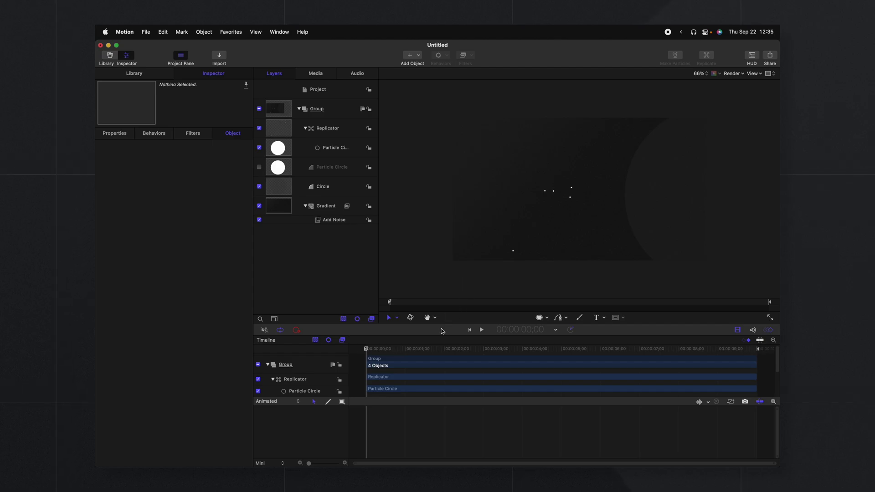
pyautogui.click(482, 329)
pyautogui.click(482, 329)
pyautogui.click(341, 136)
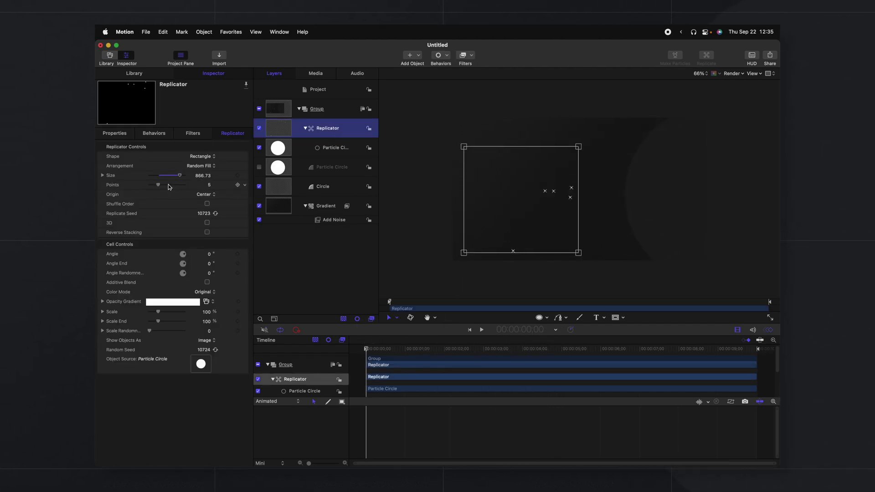
# Keep Points at 5 and generate new Replicate Seeds until the dot layout looks good
pyautogui.moveTo(168, 184); pyautogui.dragTo(151, 196)
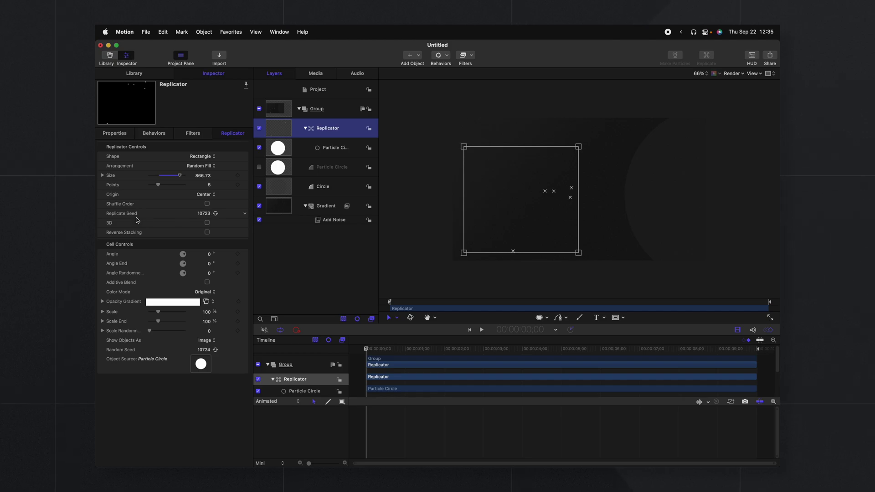
pyautogui.click(217, 215)
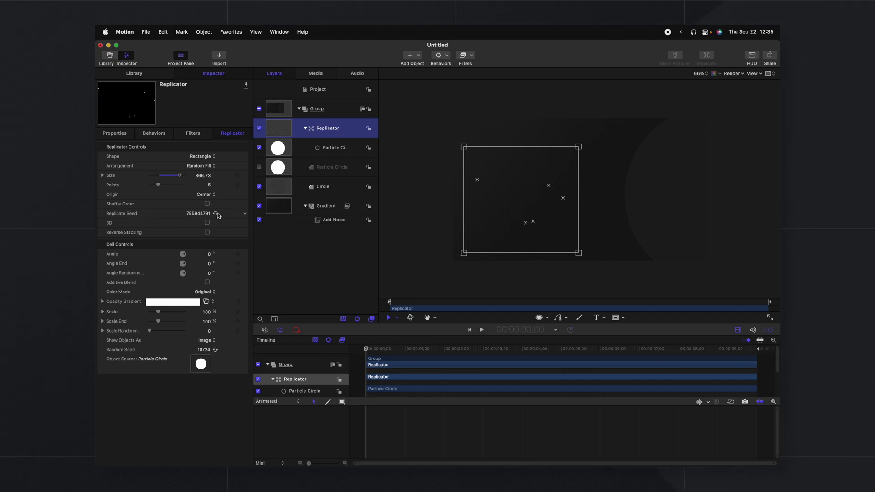
pyautogui.click(217, 215)
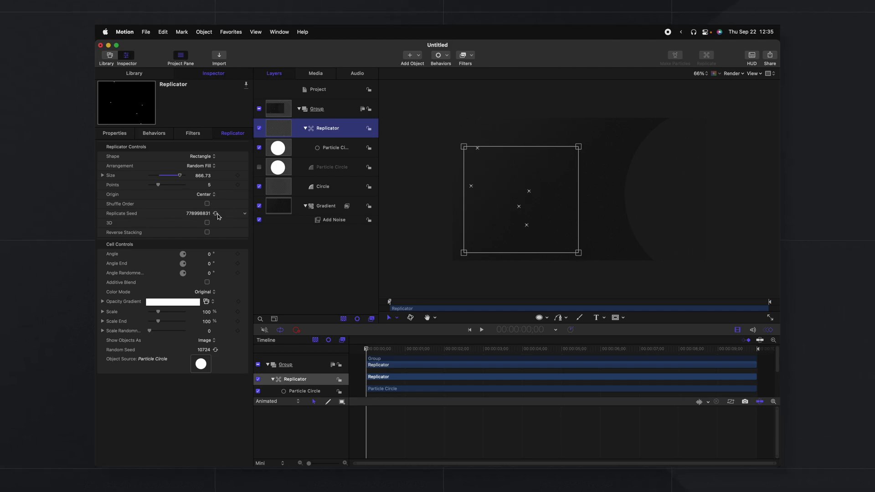
pyautogui.click(216, 213)
pyautogui.click(547, 250)
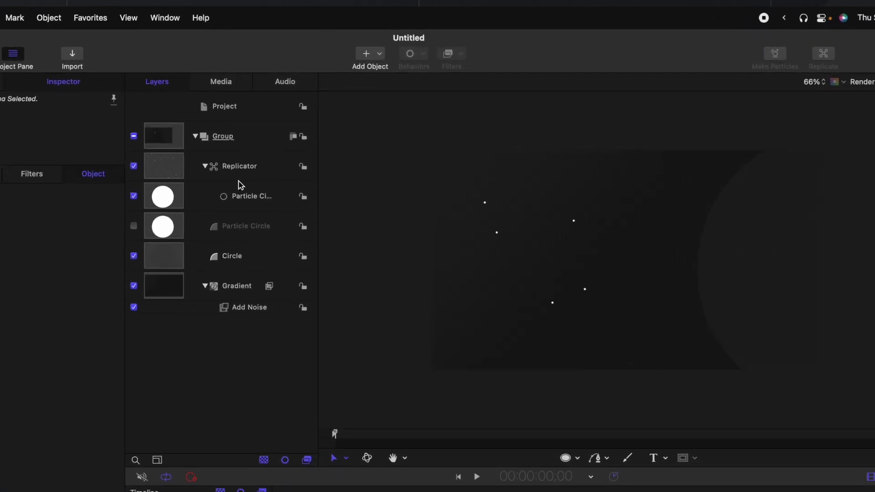
pyautogui.click(242, 176)
# Add a Sequence Replicator behaviour to the Replicator, with Sequencing set to From Keyframes
pyautogui.click(398, 64)
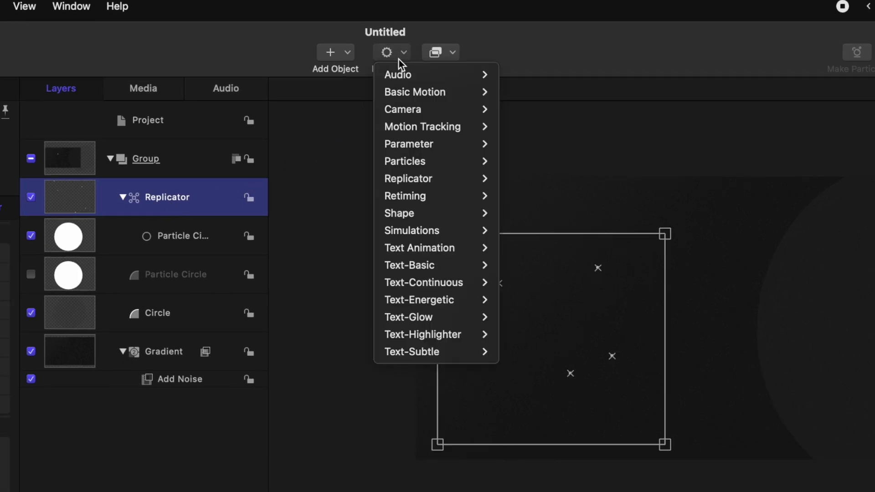
pyautogui.moveTo(437, 177)
pyautogui.click(512, 180)
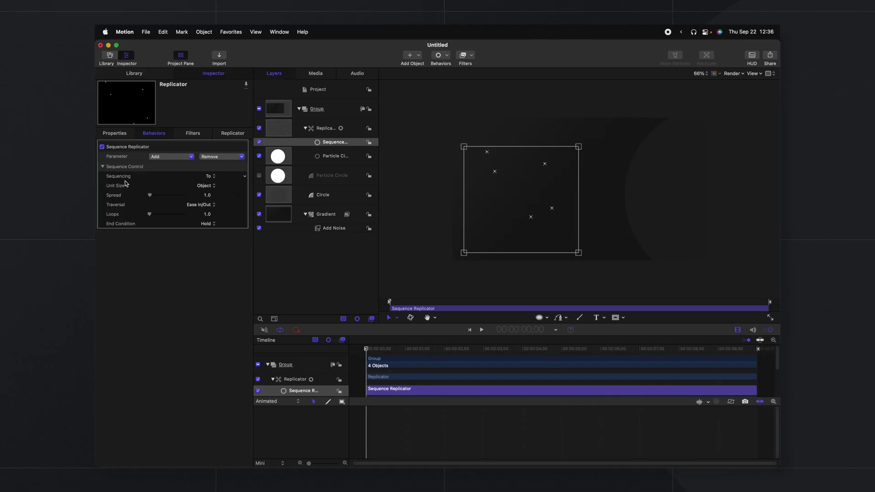
pyautogui.click(214, 176)
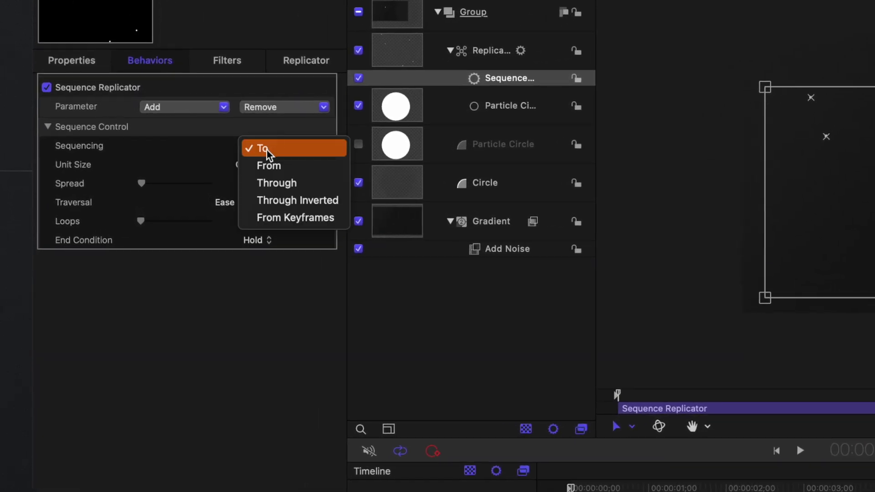
pyautogui.click(316, 218)
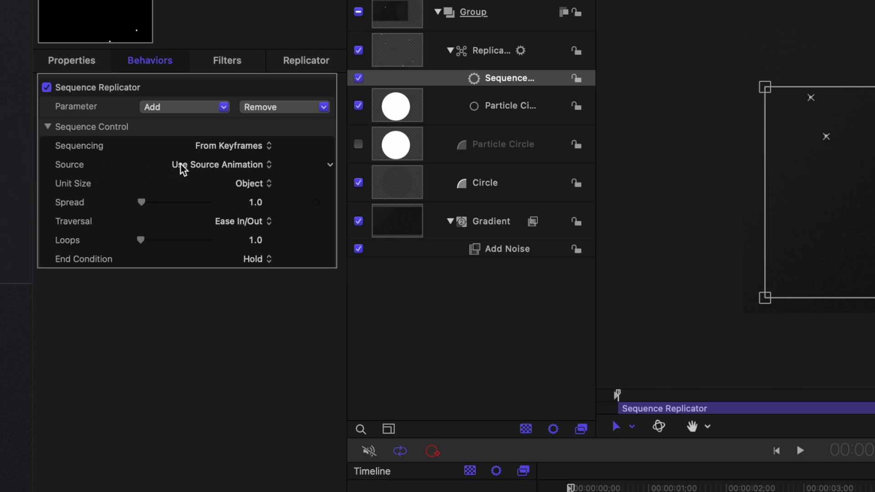
# Keyframe the Particle Circle's position at 0 s, then move it up and right at 5 s
pyautogui.click(499, 144)
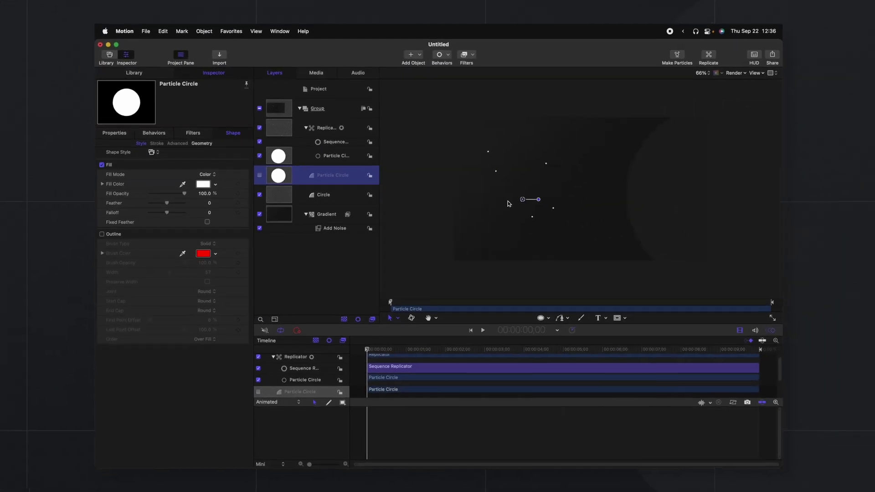
pyautogui.moveTo(523, 200); pyautogui.dragTo(492, 203)
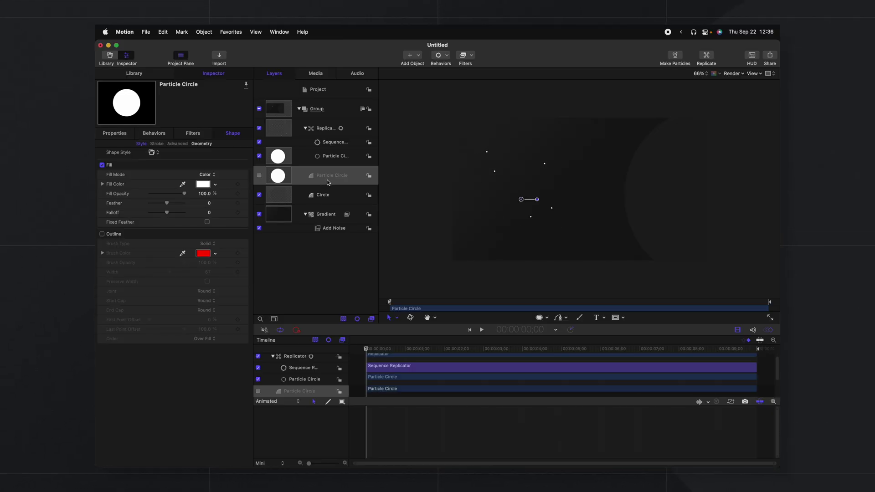
pyautogui.click(116, 133)
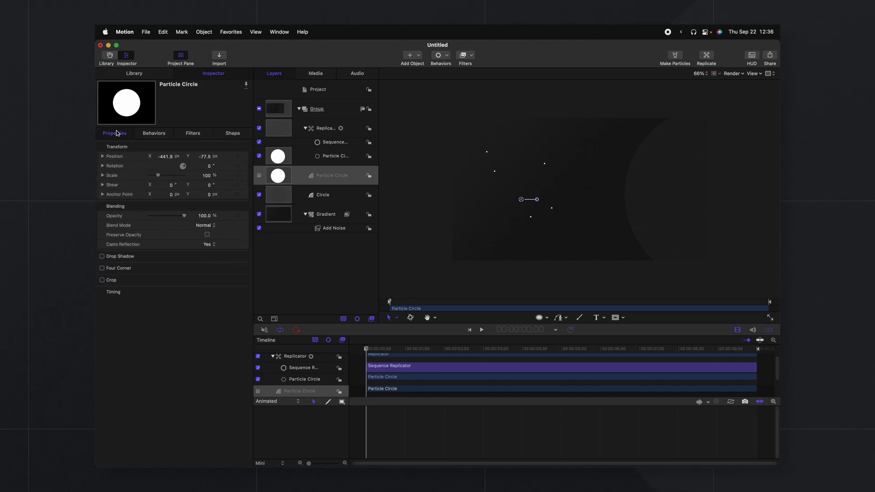
pyautogui.click(238, 157)
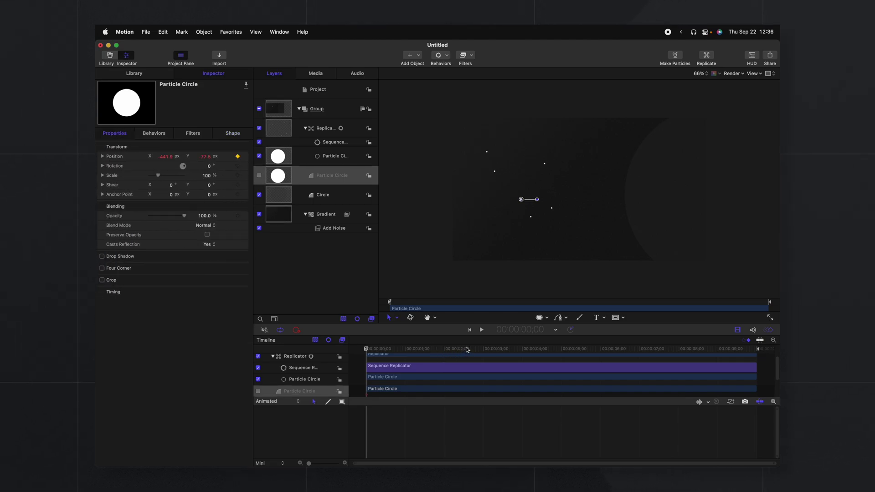
pyautogui.moveTo(467, 349); pyautogui.dragTo(562, 363)
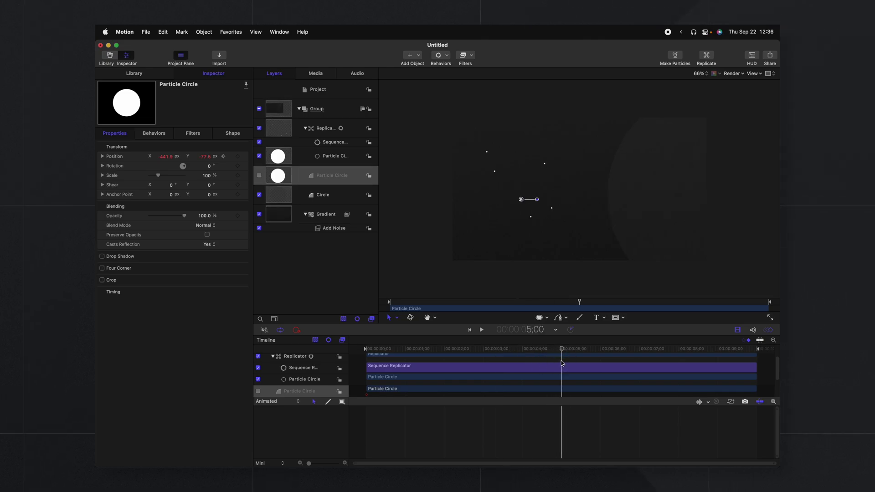
pyautogui.moveTo(520, 199); pyautogui.dragTo(556, 180)
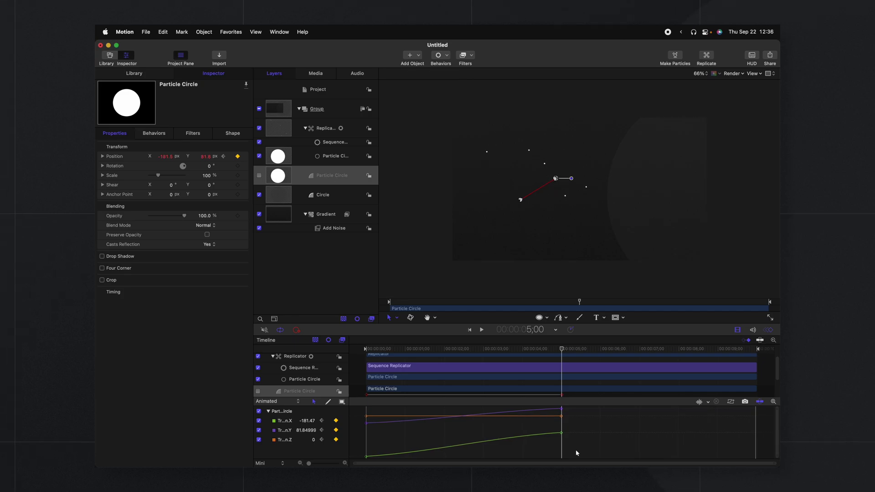
# Apply Ease Both to the position keyframes, set After Last Keyframe to Ping Pong, and preview
pyautogui.press('super+a')
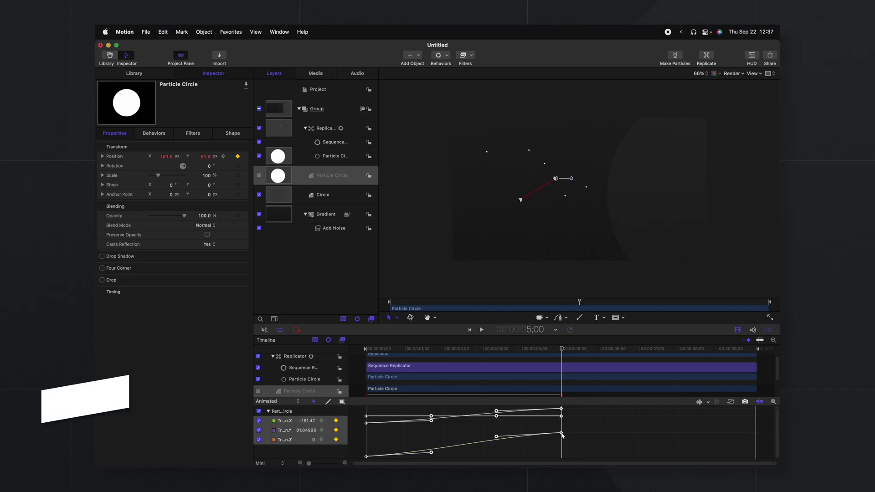
pyautogui.rightClick(561, 434)
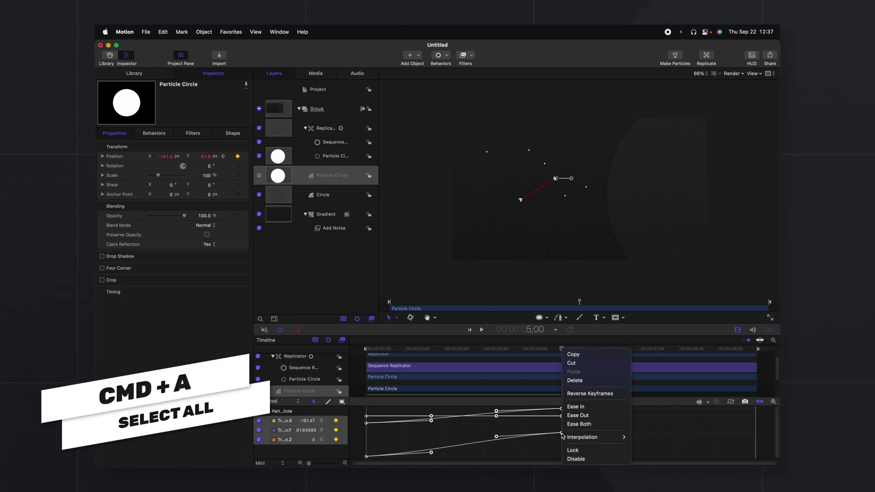
pyautogui.click(579, 423)
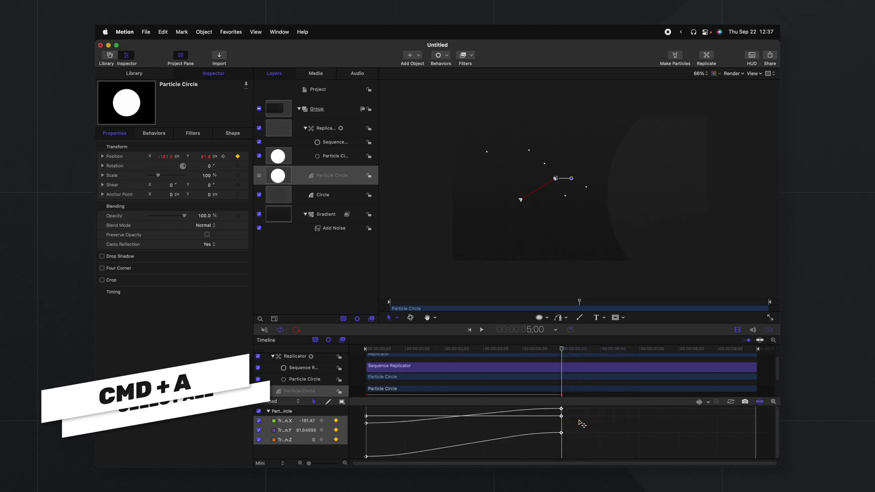
pyautogui.click(345, 422)
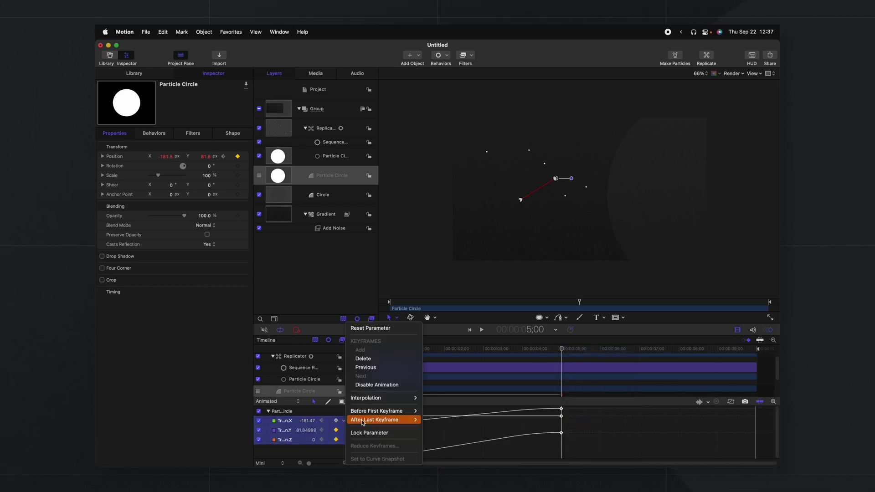
pyautogui.moveTo(401, 419)
pyautogui.click(439, 428)
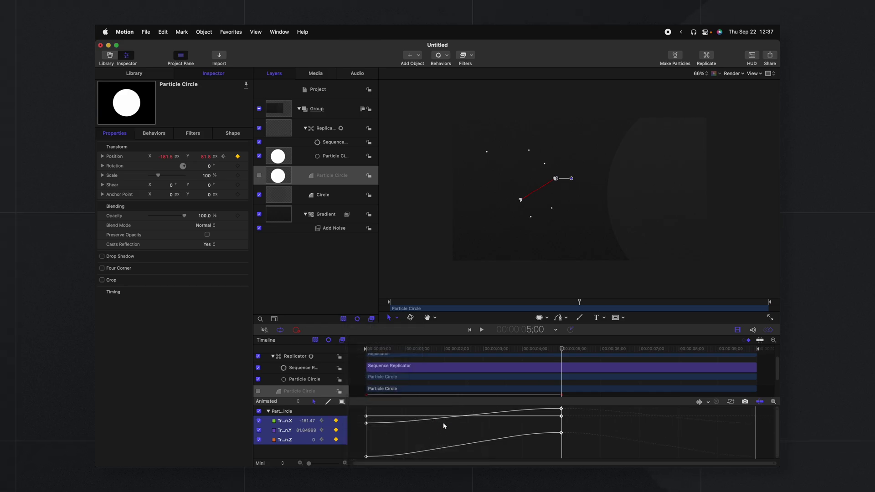
pyautogui.moveTo(530, 342); pyautogui.dragTo(671, 325)
pyautogui.press('space')
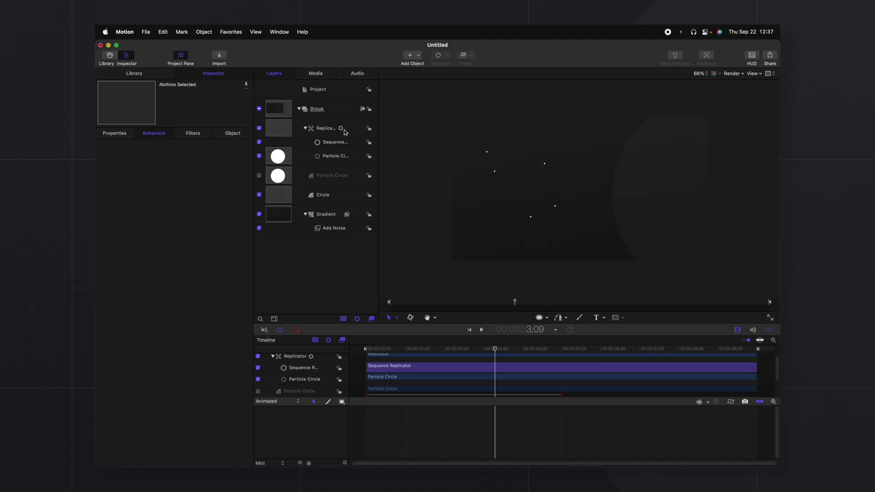
# Set the Sequence Replicator's Spread to 100 and play back the staggered dot motion
pyautogui.click(348, 142)
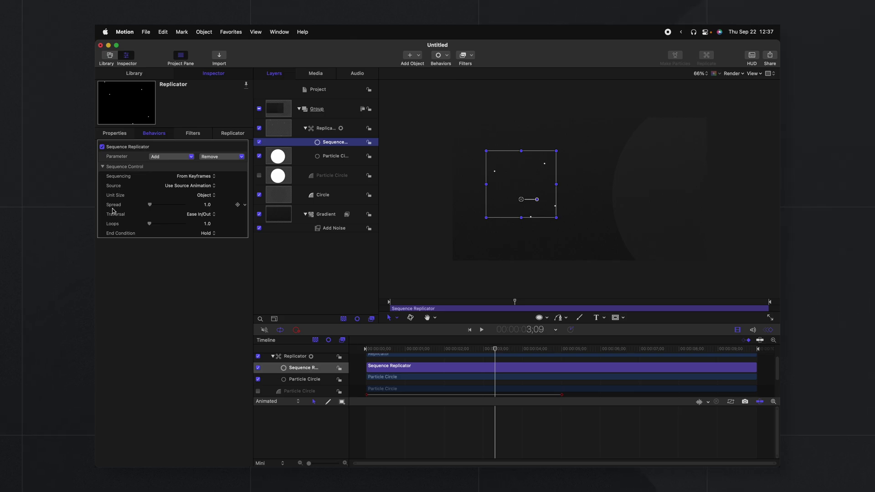
pyautogui.moveTo(150, 203); pyautogui.dragTo(223, 205)
pyautogui.moveTo(495, 351); pyautogui.dragTo(425, 351)
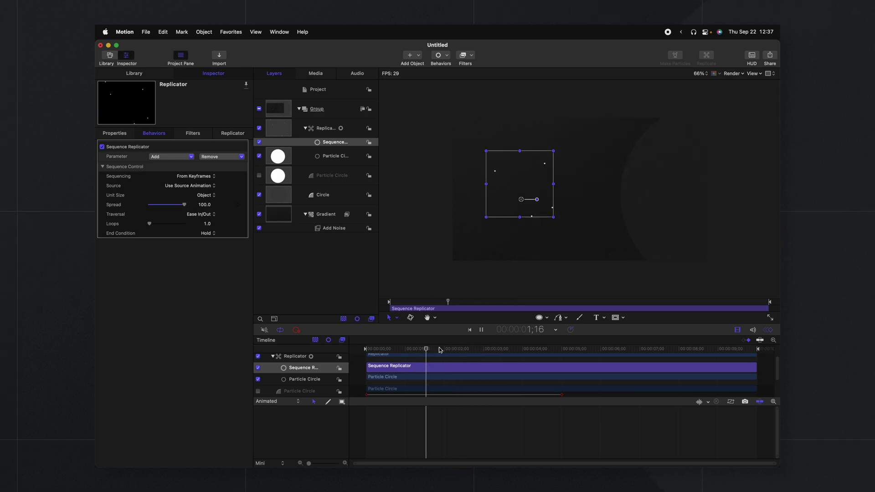
pyautogui.click(469, 289)
pyautogui.press('space')
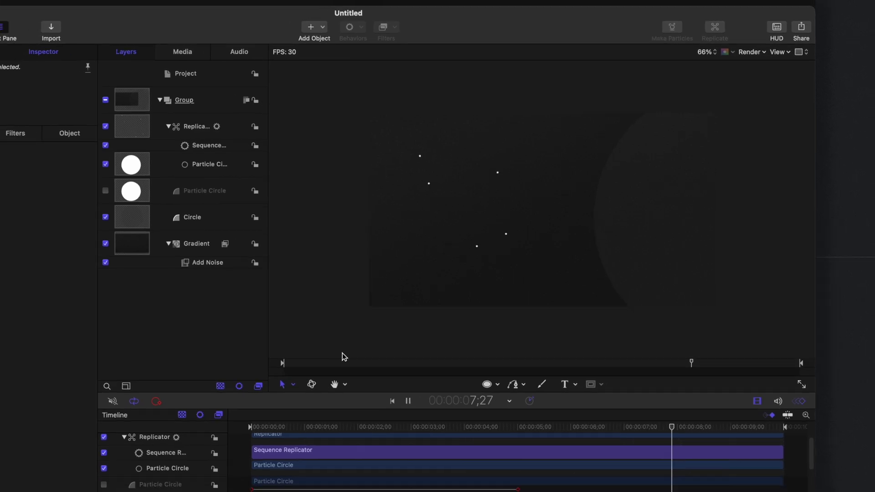
pyautogui.press('space')
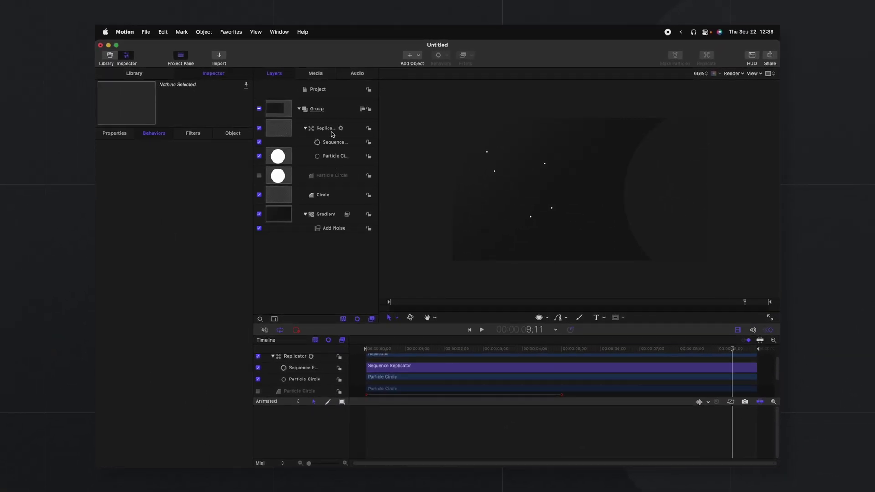
# Add slight random variation to the Replicator's particle scale
pyautogui.click(331, 133)
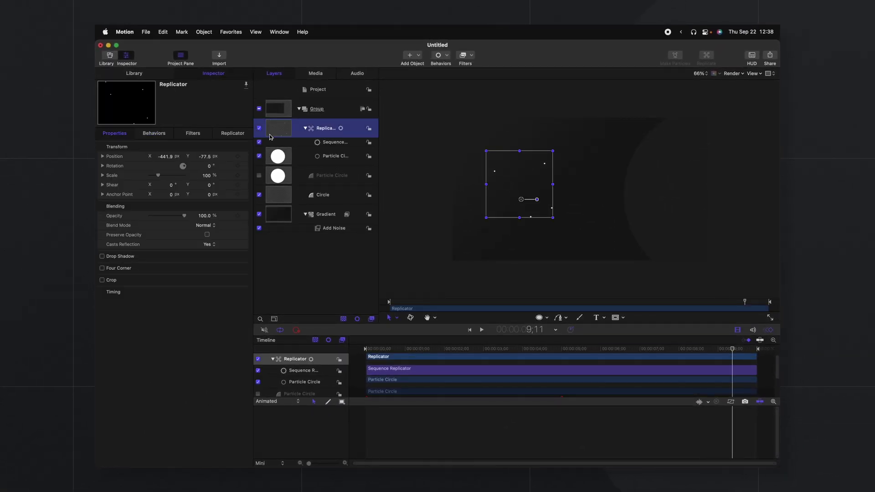
pyautogui.click(233, 133)
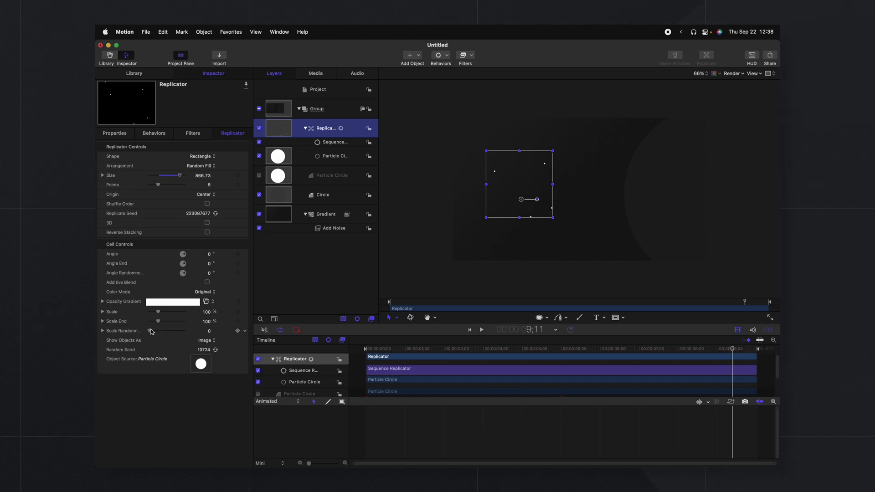
pyautogui.moveTo(151, 330)
pyautogui.mouseDown()
pyautogui.moveTo(170, 332)
pyautogui.moveTo(157, 334)
pyautogui.mouseUp()
# Switch the particle colour mode to a colour range and make the colour orange
pyautogui.click(206, 292)
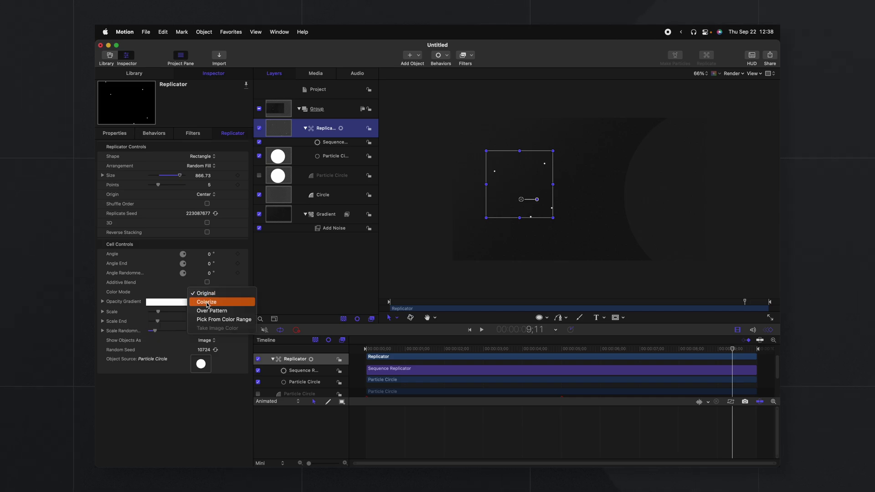
pyautogui.click(210, 319)
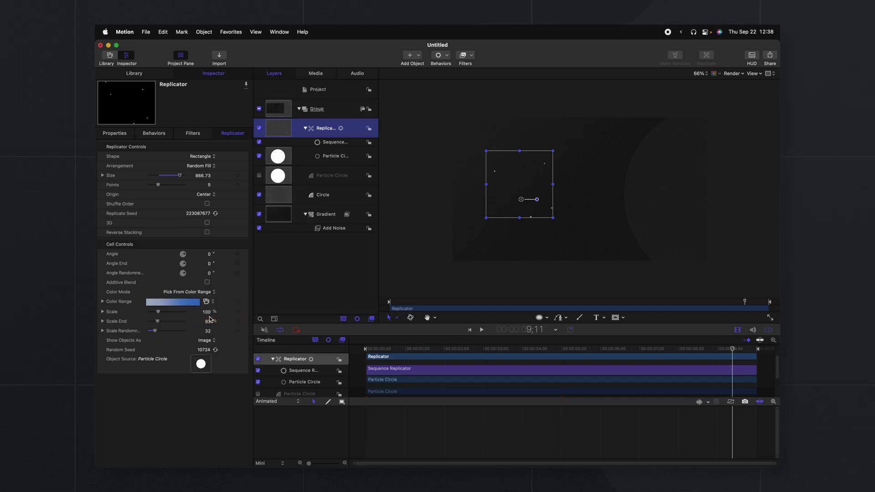
pyautogui.click(102, 302)
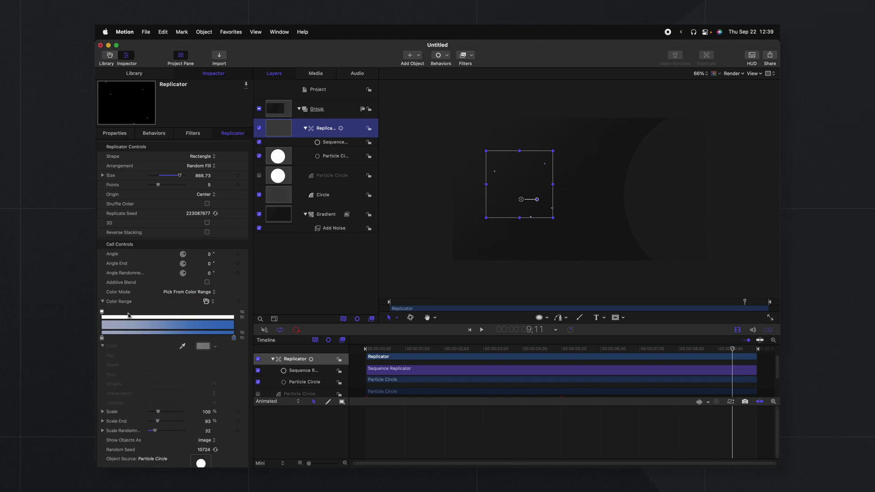
pyautogui.click(202, 346)
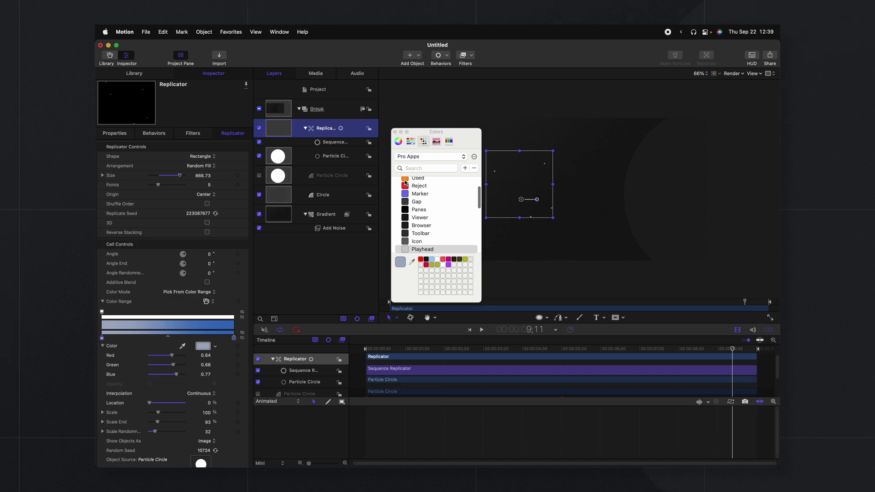
pyautogui.click(405, 181)
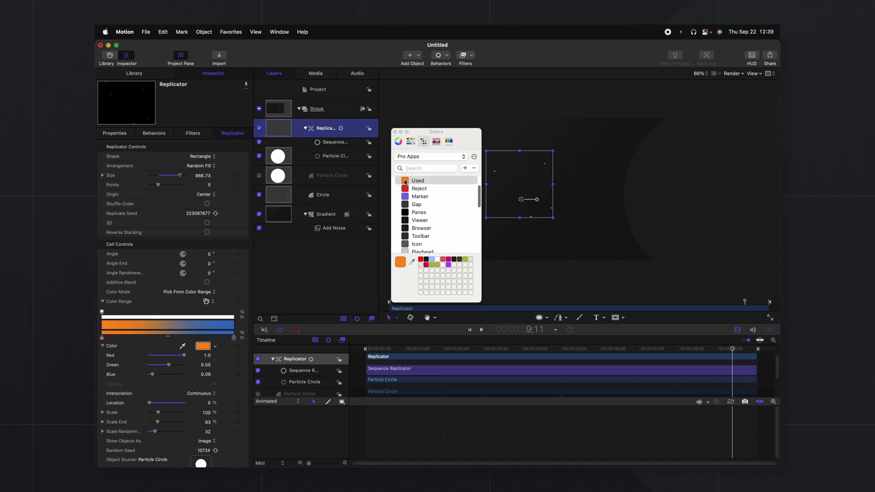
pyautogui.click(395, 131)
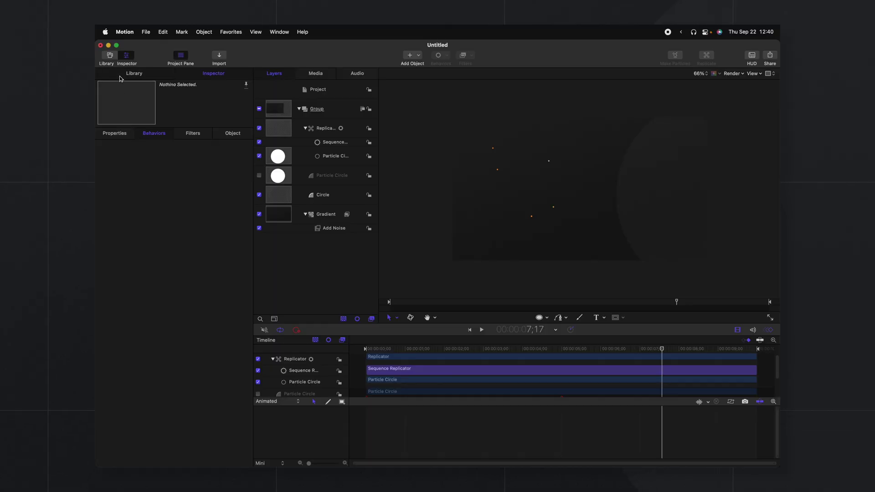
# Add a Grid generator below the Circle layer with a Line Width of 1
pyautogui.click(120, 76)
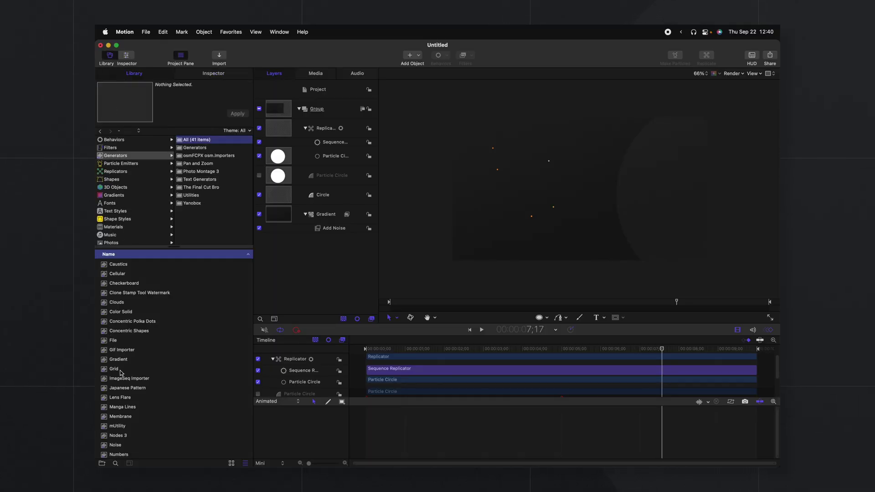
pyautogui.moveTo(116, 372); pyautogui.dragTo(317, 209)
pyautogui.click(214, 73)
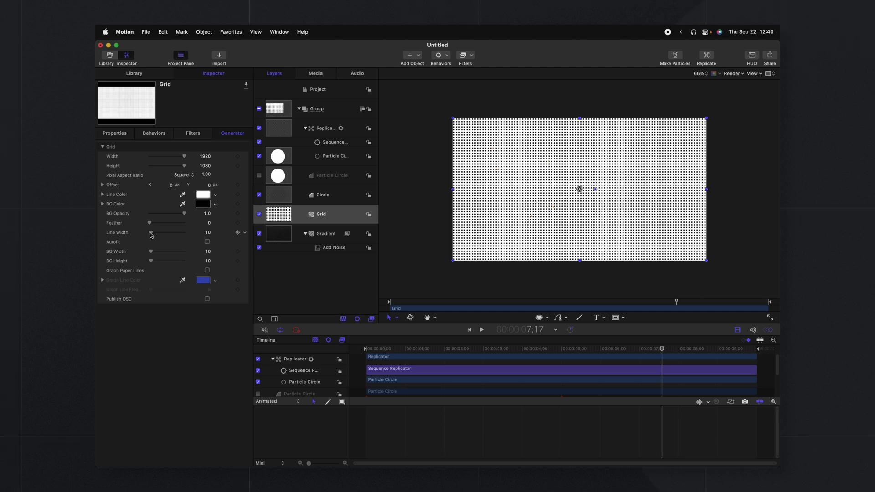
pyautogui.moveTo(151, 233); pyautogui.dragTo(97, 234)
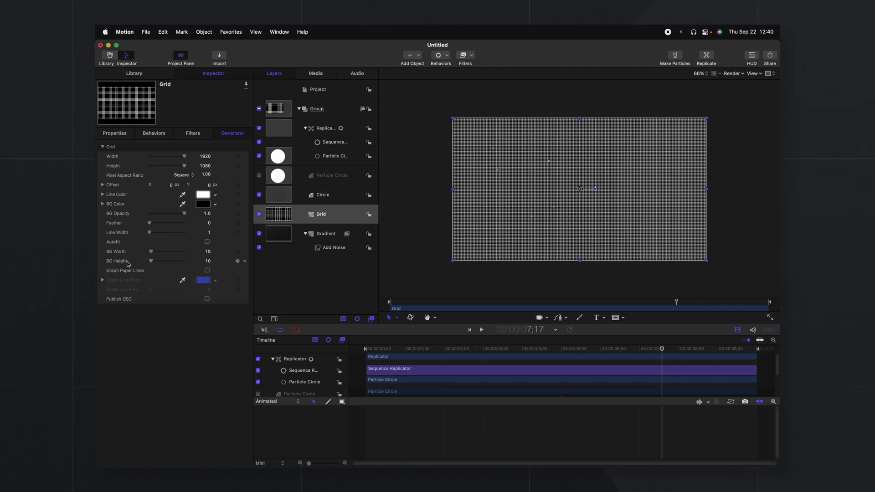
# Set the grid's BG Width and BG Height to 500
pyautogui.moveTo(207, 251); pyautogui.dragTo(241, 249)
pyautogui.press('Tab')
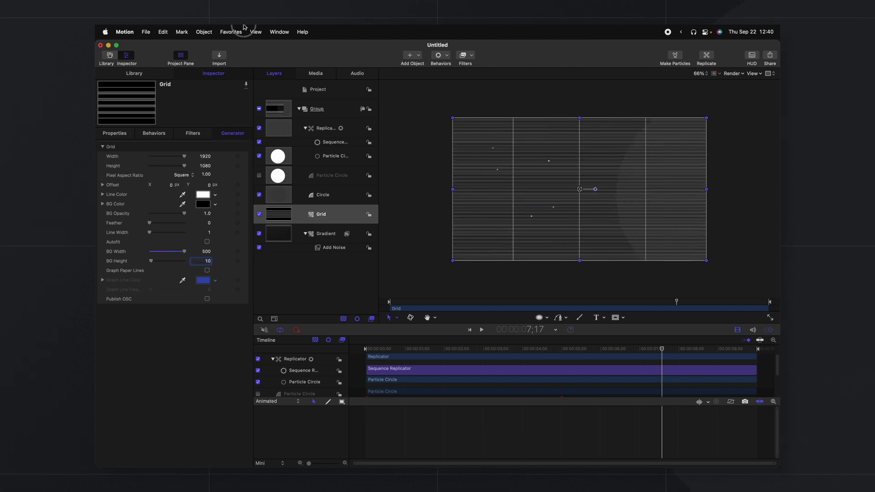
pyautogui.write('500')
pyautogui.press('Return')
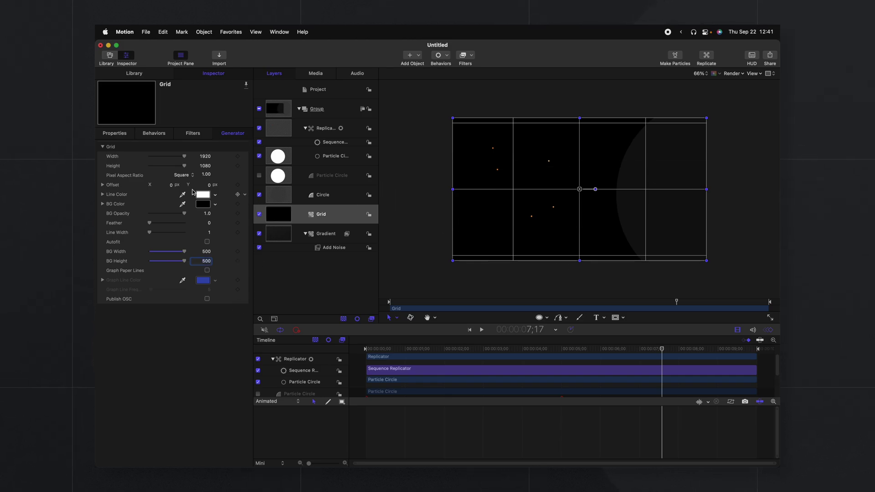
pyautogui.click(199, 205)
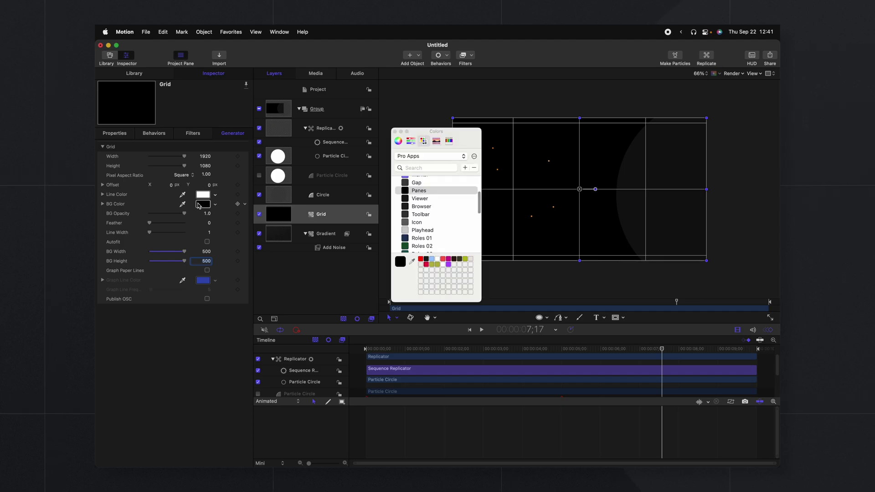
pyautogui.click(395, 131)
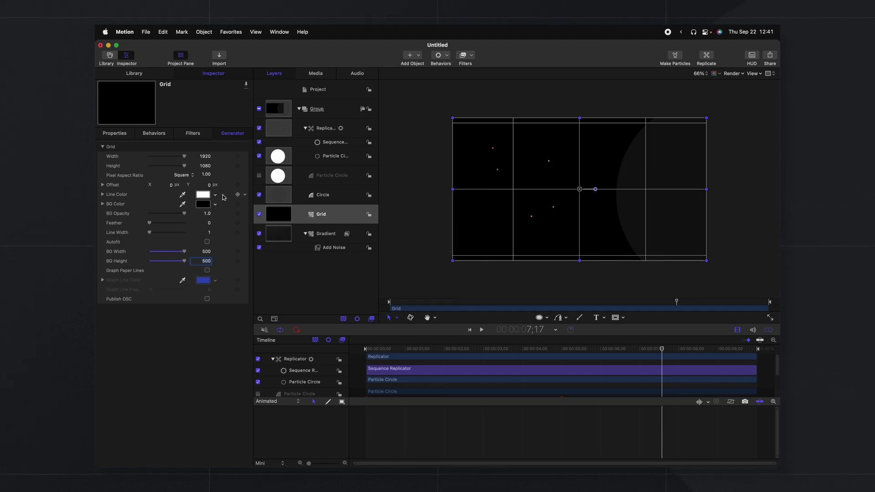
# Set the Grid's Blend Mode to Screen, then try adjusting its Offset
pyautogui.click(116, 133)
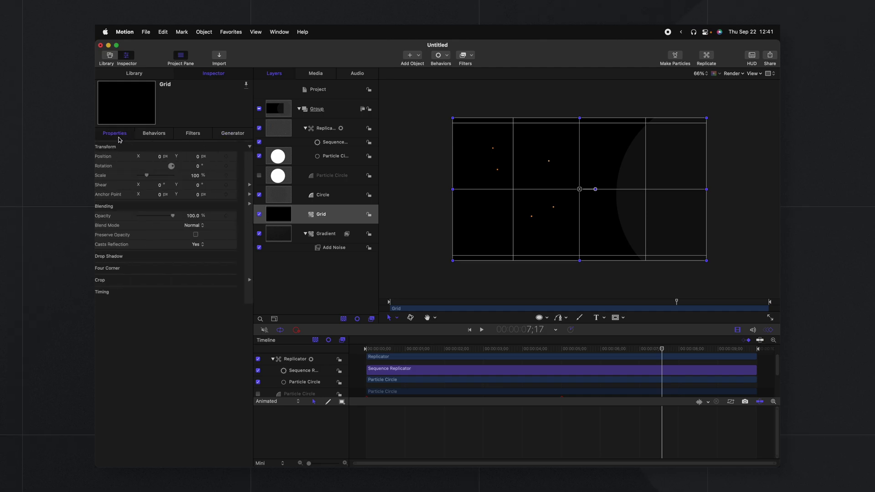
pyautogui.click(199, 226)
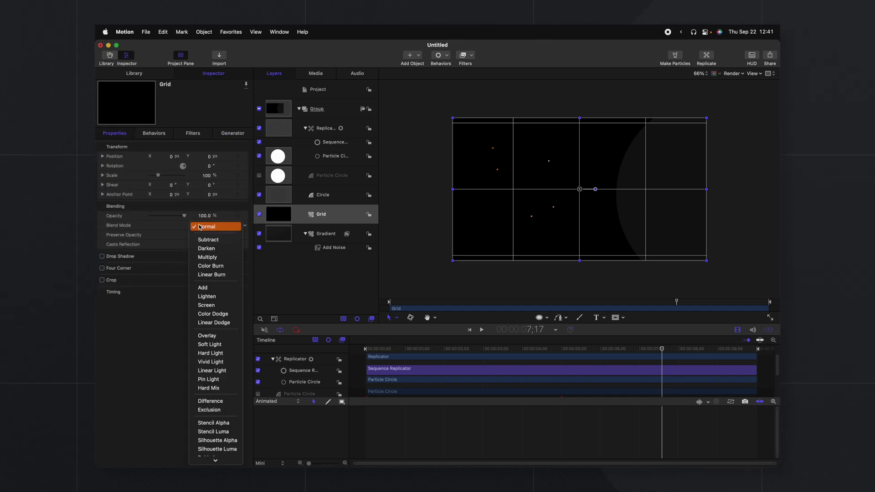
pyautogui.click(210, 305)
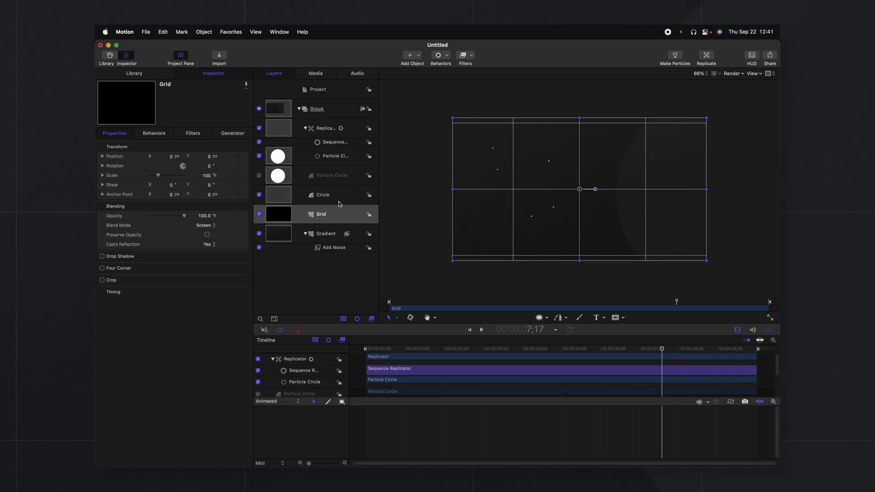
pyautogui.click(233, 133)
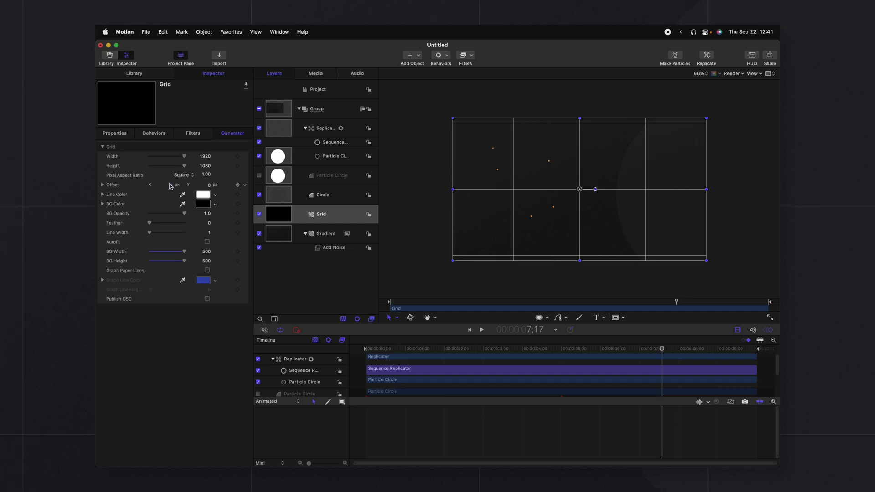
pyautogui.moveTo(172, 187); pyautogui.dragTo(168, 191)
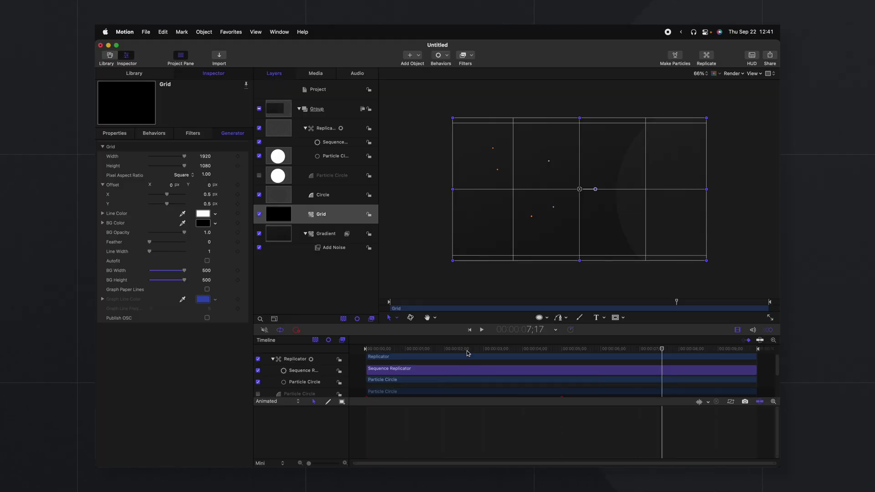
# Keyframe the Grid's X and Y Offset at five seconds and raise the end keyframe
pyautogui.moveTo(467, 353); pyautogui.dragTo(366, 351)
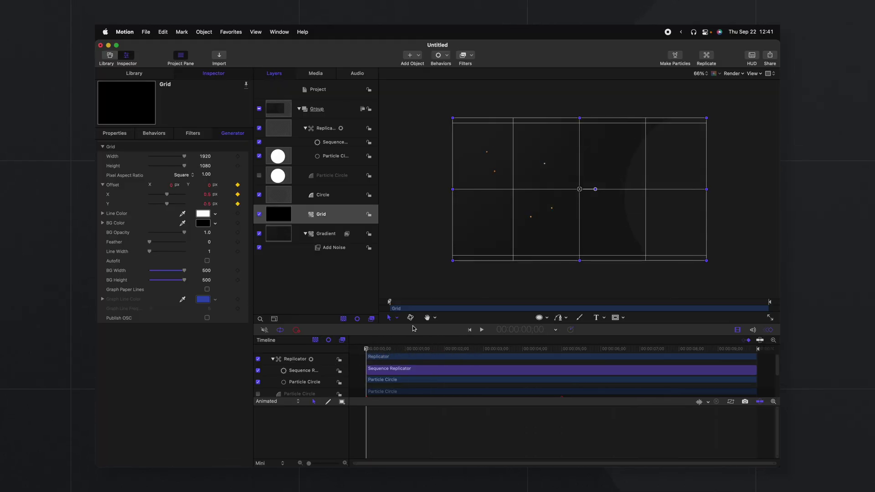
pyautogui.moveTo(454, 356); pyautogui.dragTo(560, 352)
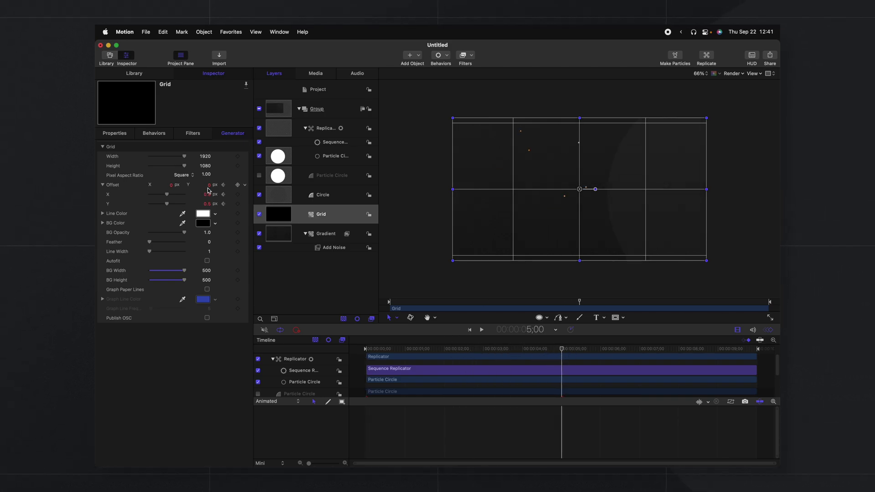
pyautogui.moveTo(208, 190); pyautogui.dragTo(187, 185)
pyautogui.moveTo(508, 346); pyautogui.dragTo(532, 344)
pyautogui.click(535, 438)
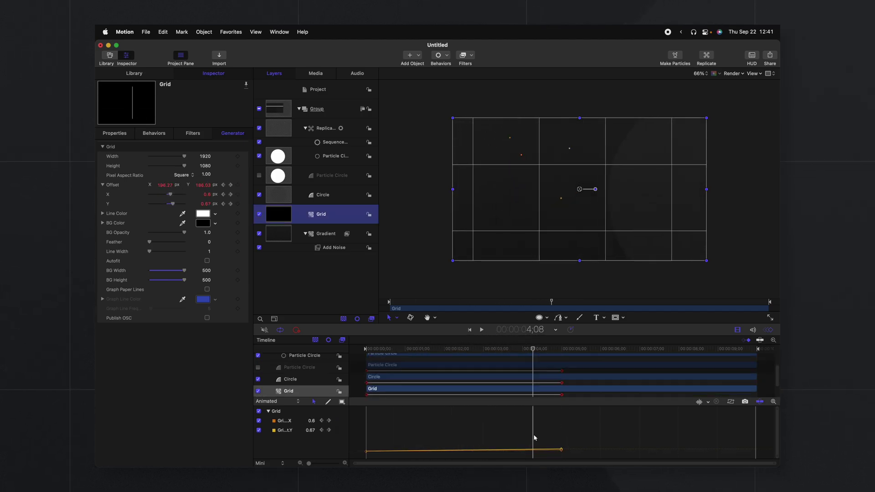
pyautogui.click(539, 450)
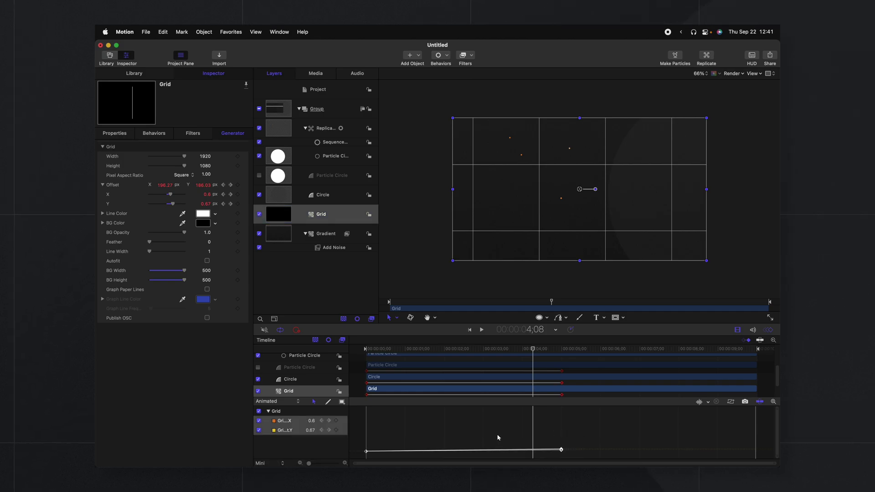
pyautogui.moveTo(561, 449); pyautogui.dragTo(562, 434)
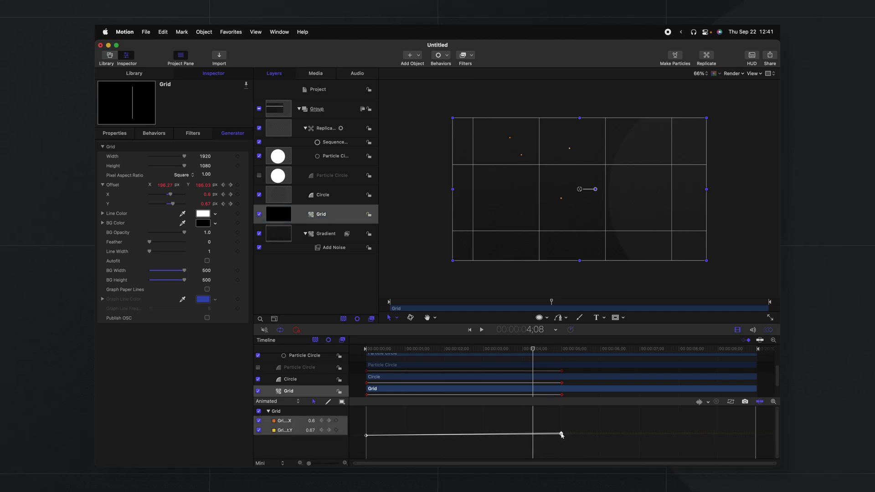
# Apply Ease Both to the offset keyframes, set Ping-Pong after the last keyframe, and preview
pyautogui.rightClick(561, 435)
pyautogui.click(578, 424)
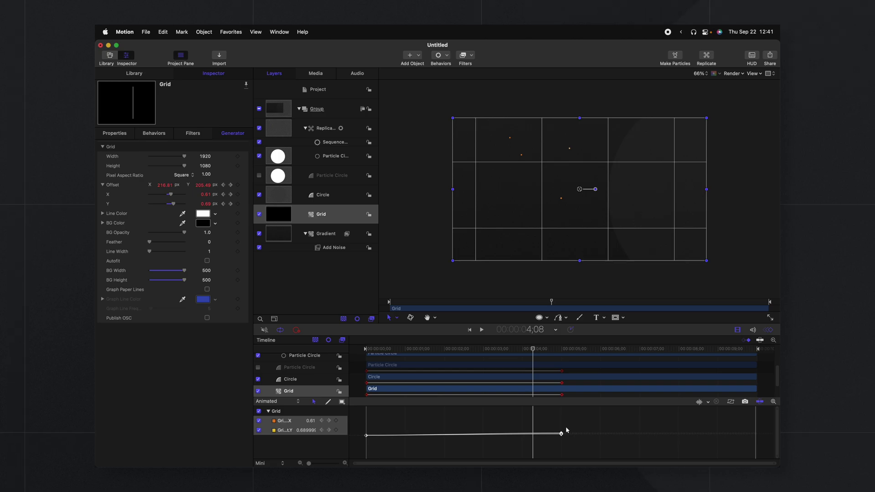
pyautogui.click(344, 422)
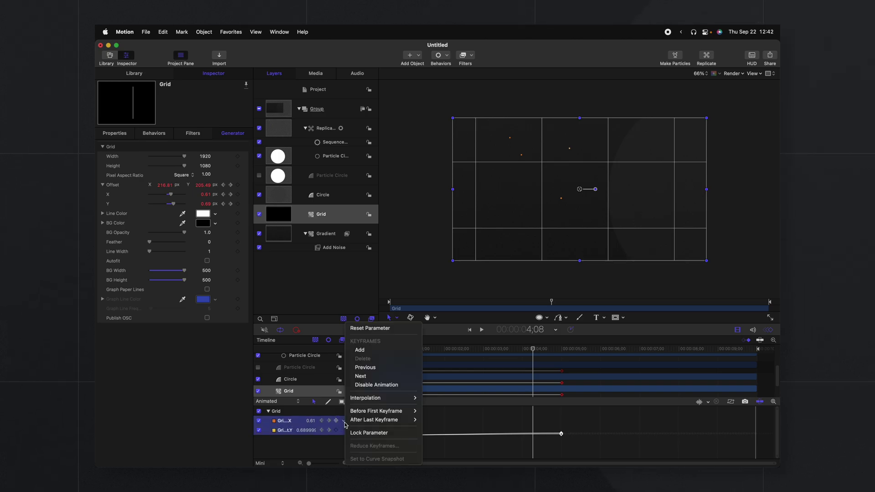
pyautogui.moveTo(378, 419)
pyautogui.click(451, 428)
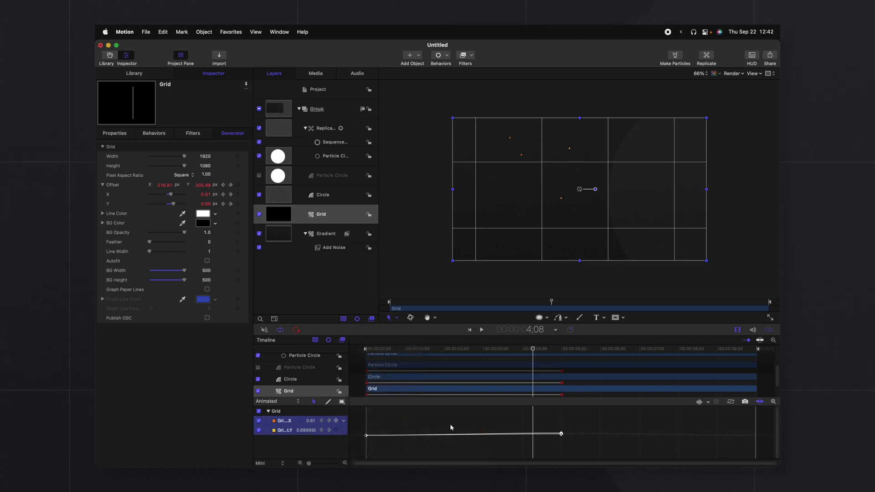
pyautogui.click(420, 349)
pyautogui.press('space')
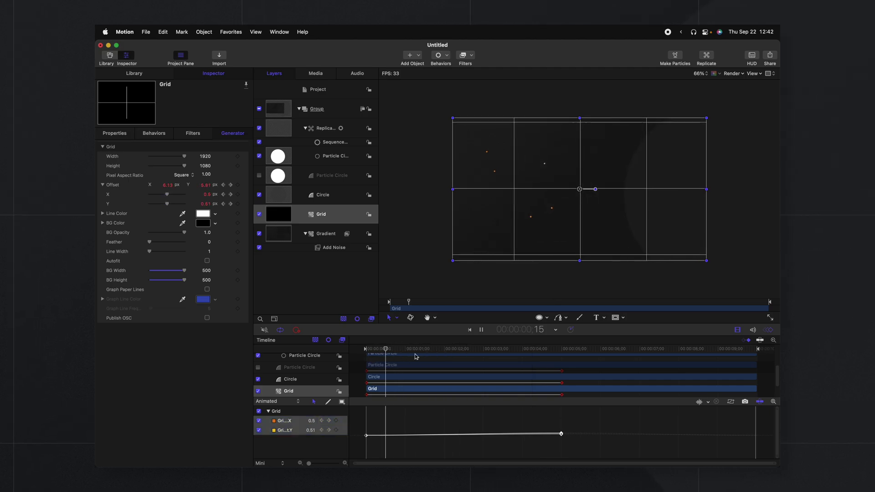
pyautogui.click(542, 287)
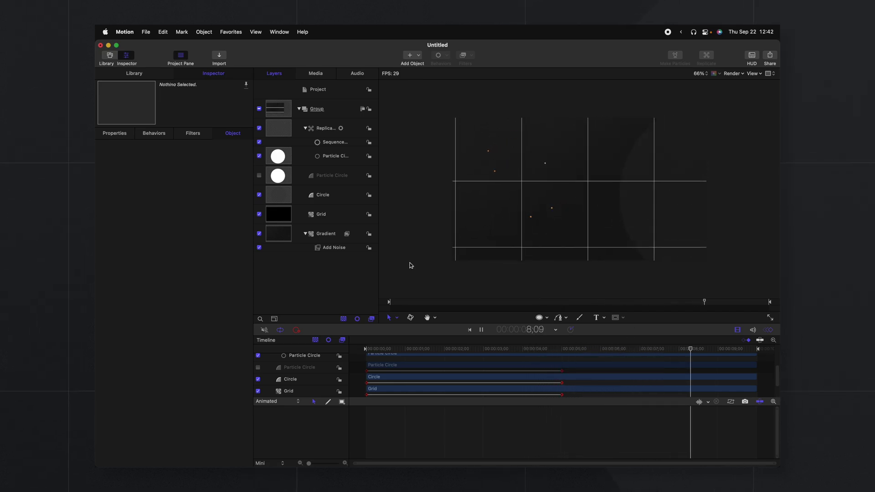
pyautogui.press('space')
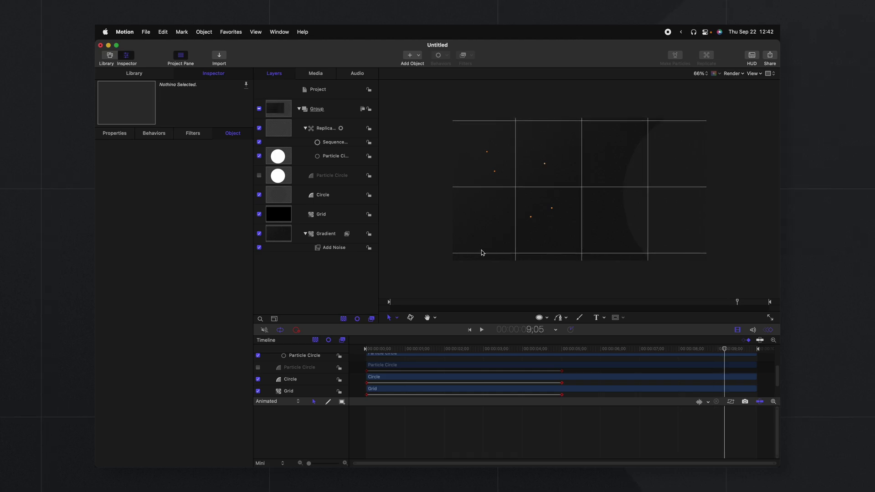
pyautogui.click(319, 219)
# Darken the Grid's Line Color to a dim grey on the Color Wheel and preview
pyautogui.click(202, 214)
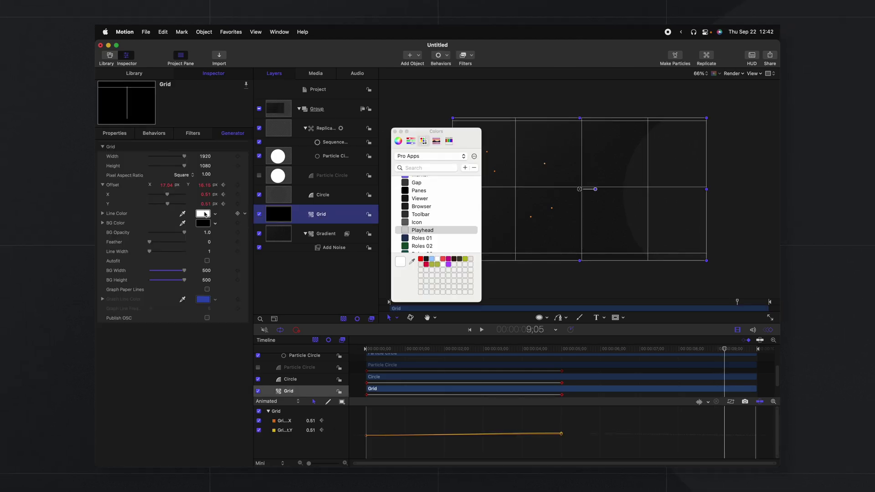
pyautogui.click(398, 141)
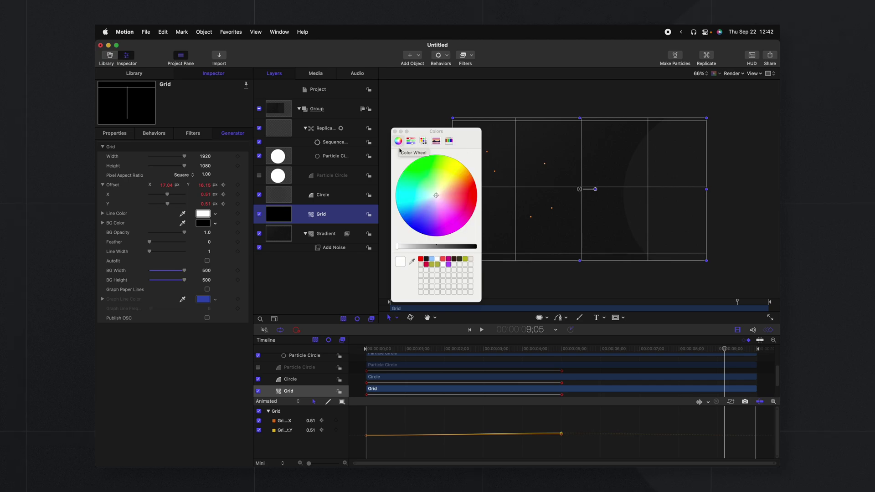
pyautogui.moveTo(400, 250); pyautogui.dragTo(461, 248)
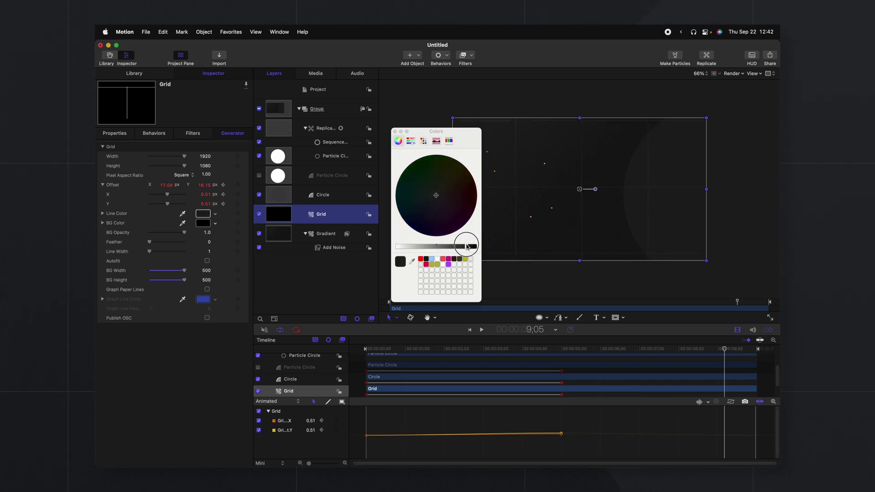
pyautogui.click(394, 132)
pyautogui.click(589, 281)
pyautogui.press('space')
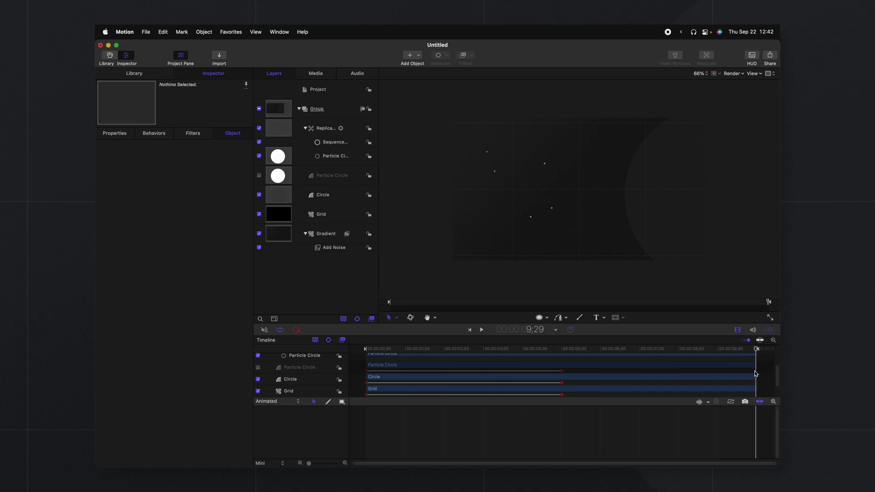
# Add a marker, then open the end marker's Edit Marker settings to set it to Project Loop End
pyautogui.hotkey('shift', 'm')
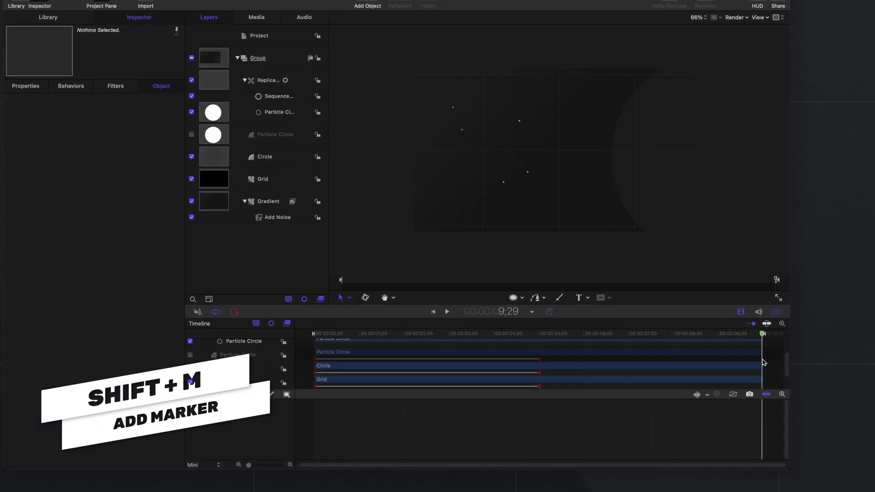
pyautogui.click(741, 333)
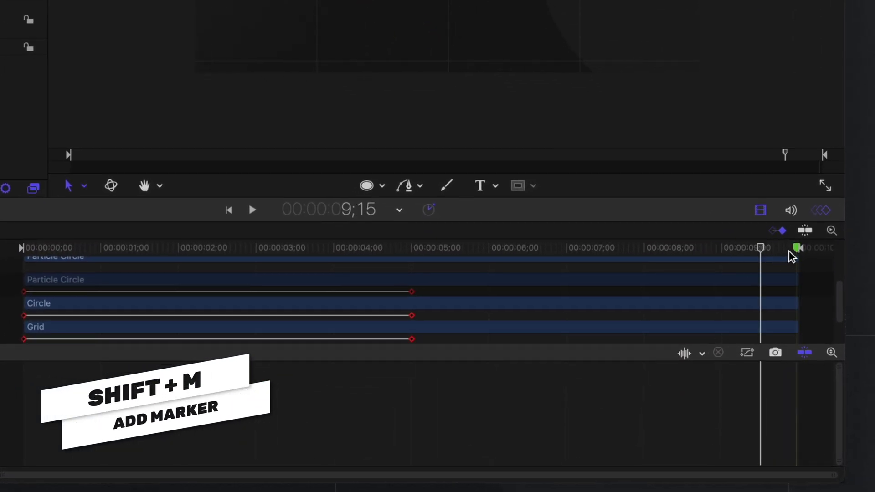
pyautogui.rightClick(795, 256)
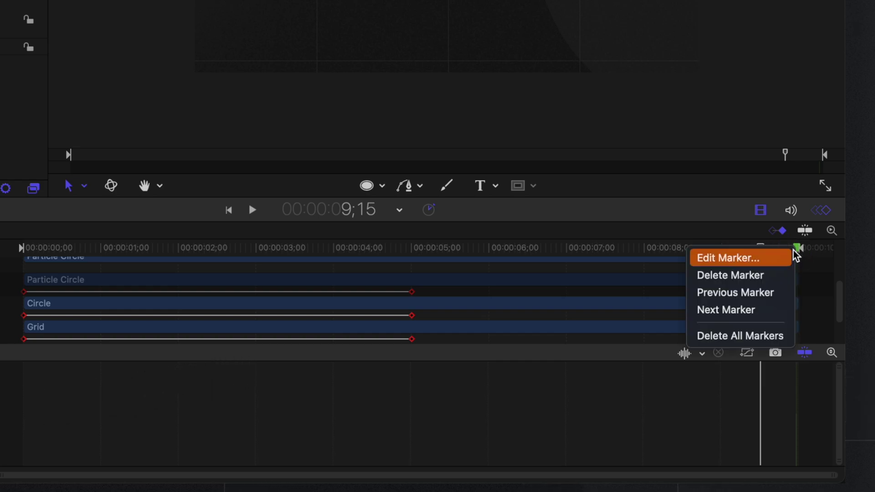
pyautogui.click(782, 259)
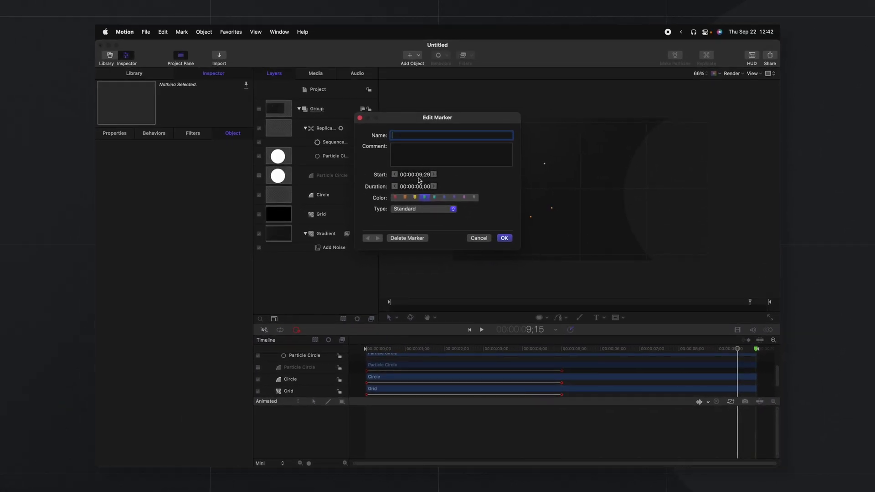
pyautogui.click(410, 211)
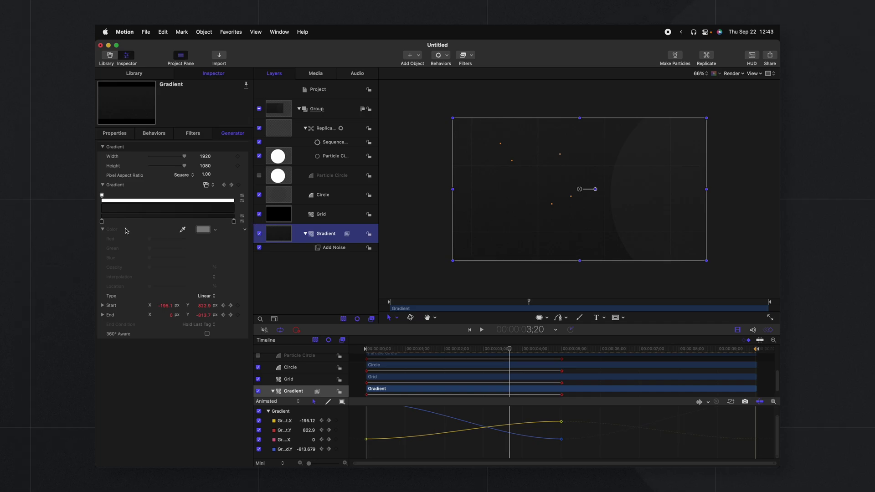
# Publish the colours of both the left and right Gradient stops
pyautogui.click(101, 223)
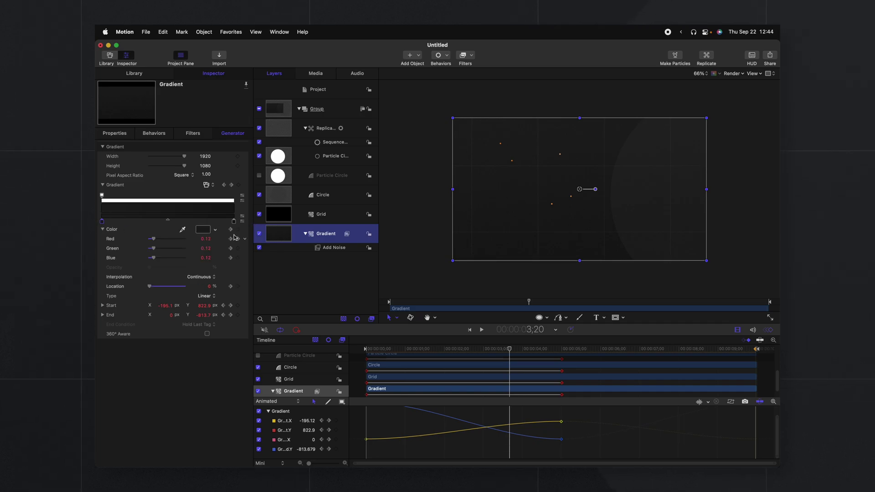
pyautogui.click(246, 230)
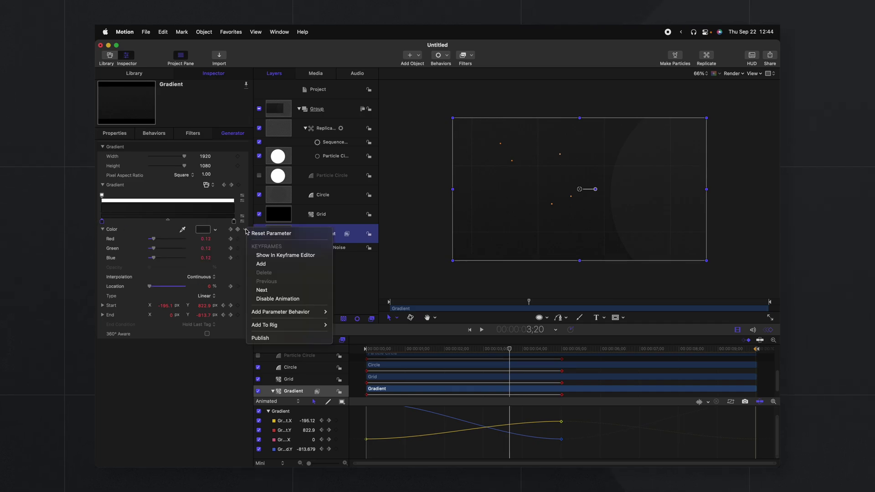
pyautogui.click(260, 337)
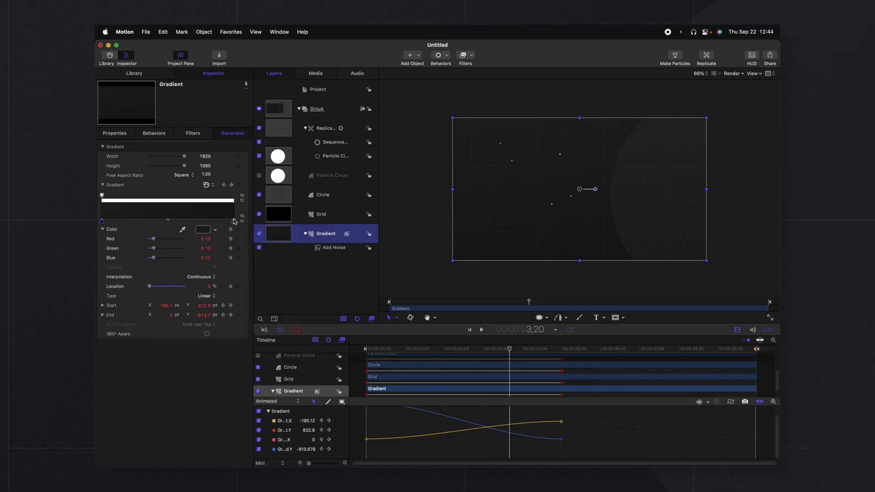
pyautogui.click(242, 231)
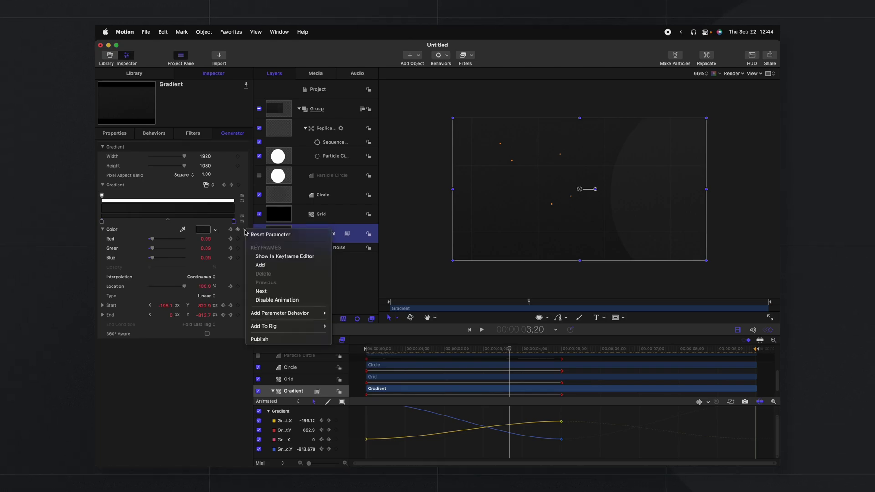
pyautogui.click(259, 336)
# Publish the orange and grey colour-range stops of the Particle Circle cell
pyautogui.click(279, 156)
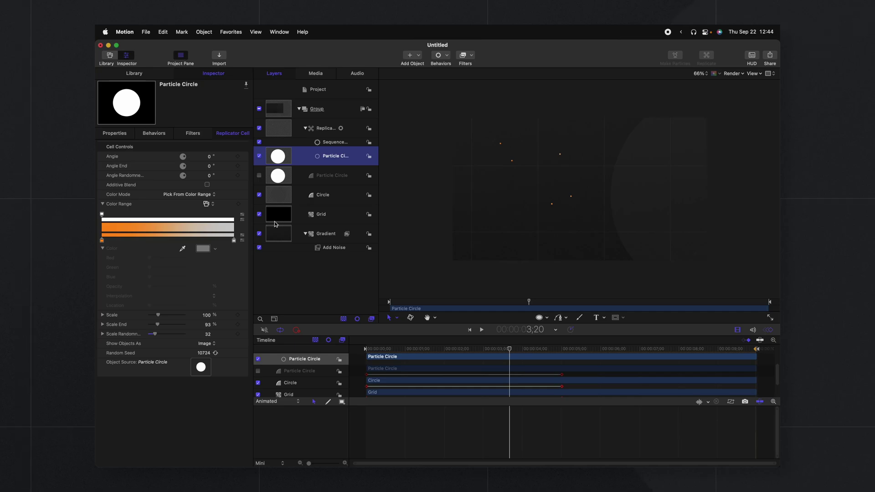
pyautogui.click(101, 240)
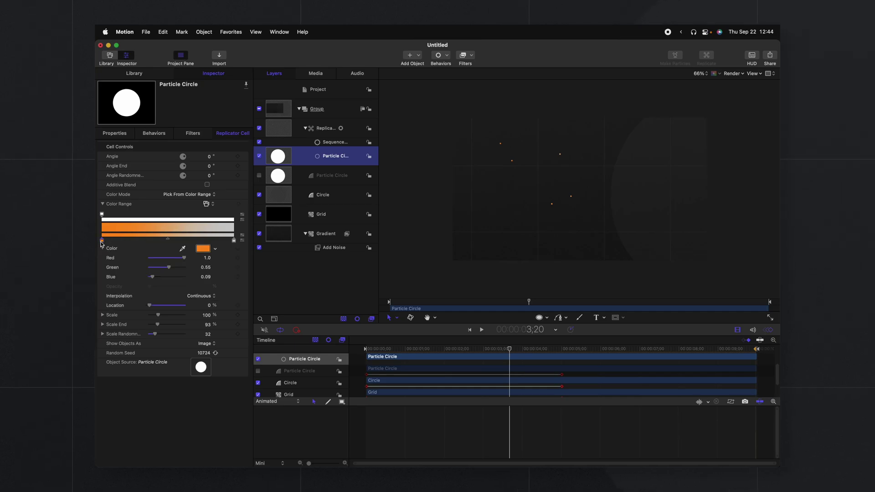
pyautogui.click(244, 258)
pyautogui.click(264, 357)
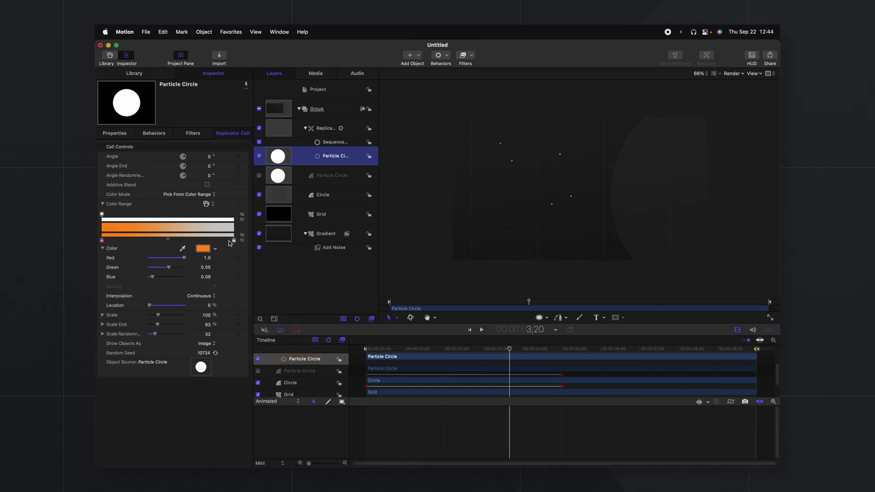
pyautogui.click(234, 241)
pyautogui.click(245, 249)
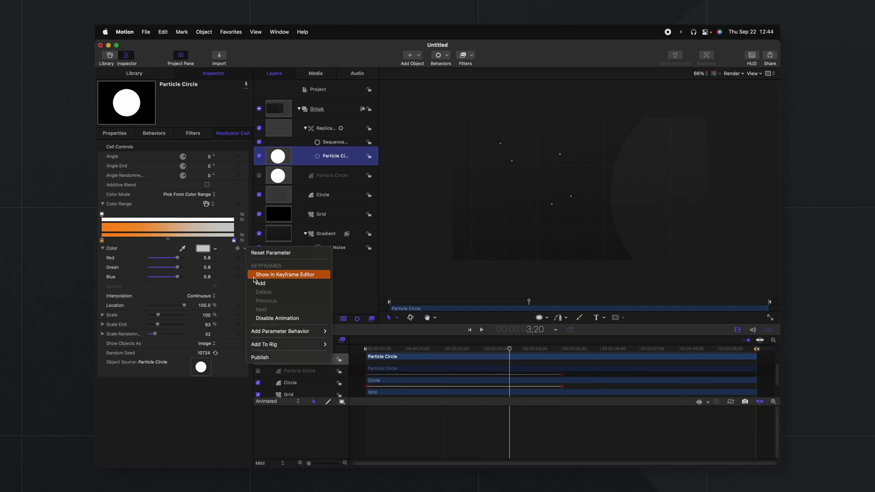
pyautogui.click(264, 355)
# Publish the Circle layer's Fill Color
pyautogui.click(322, 197)
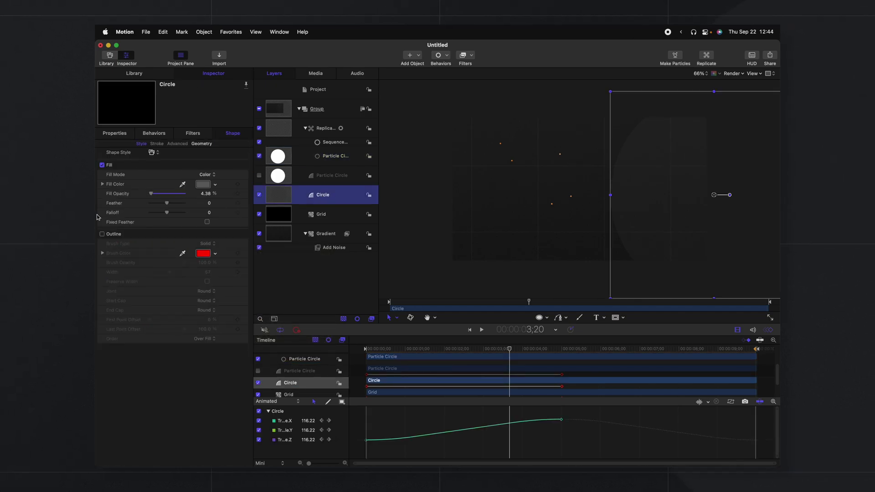
pyautogui.click(246, 186)
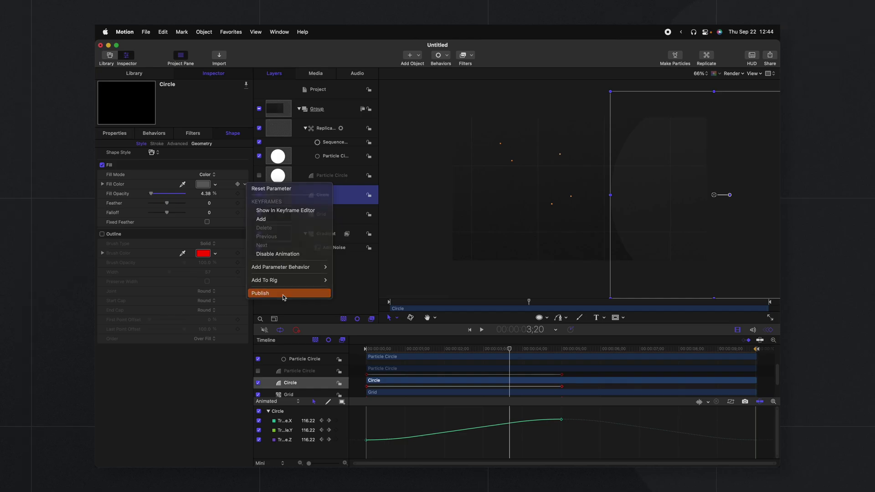
pyautogui.click(282, 295)
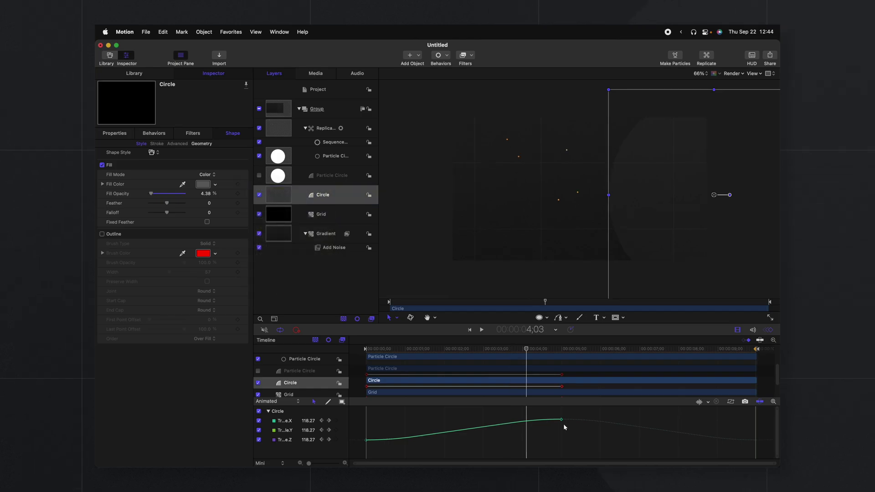
# Publish the template as 'Minimalist Background' in FCB's Backgrounds, then switch to Final Cut Pro
pyautogui.press('super+s')
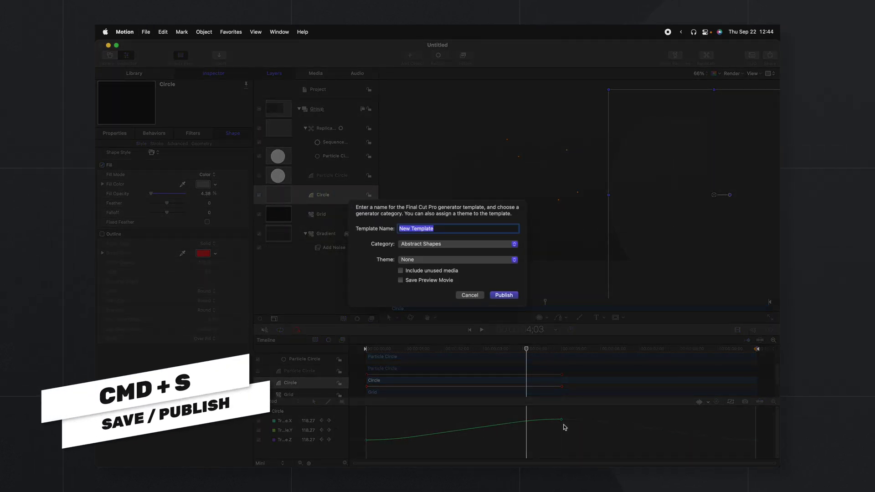
pyautogui.write('M')
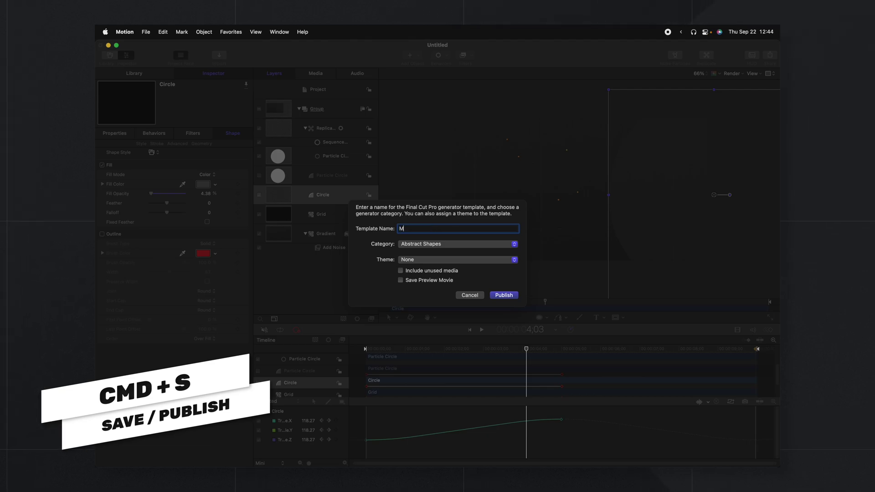
pyautogui.write('inimalist Background')
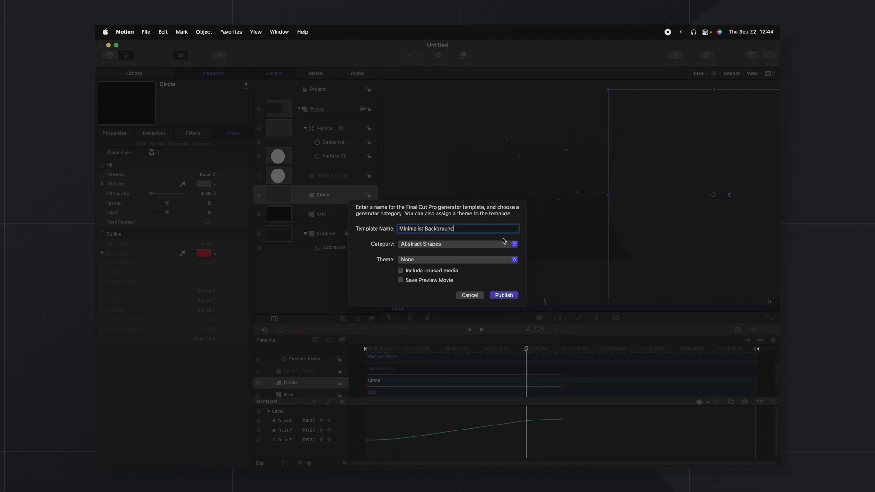
pyautogui.click(503, 243)
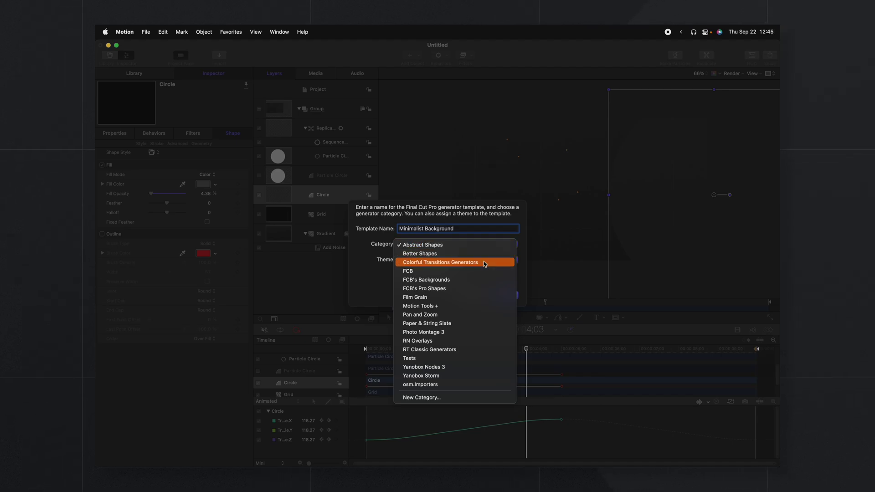
pyautogui.click(478, 280)
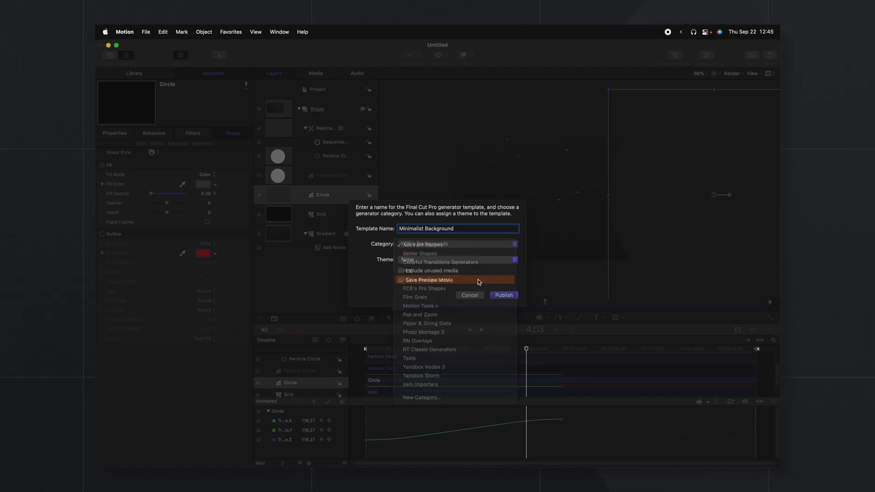
pyautogui.click(495, 299)
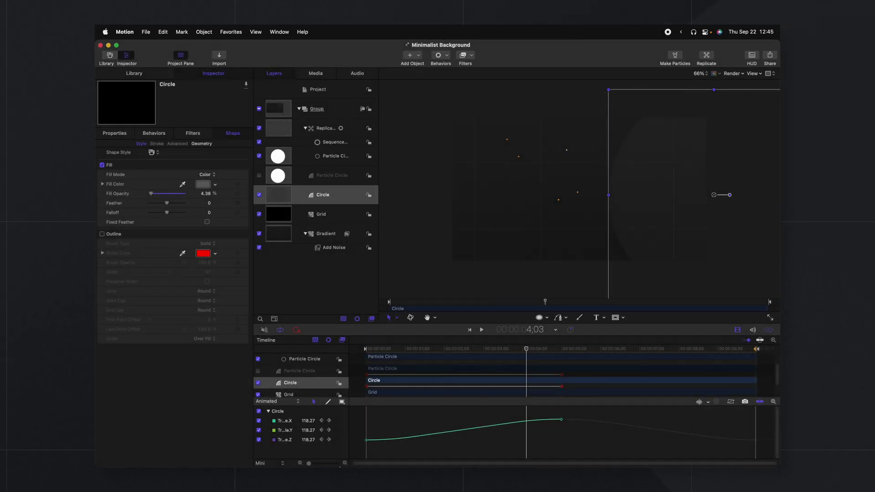
pyautogui.click(367, 449)
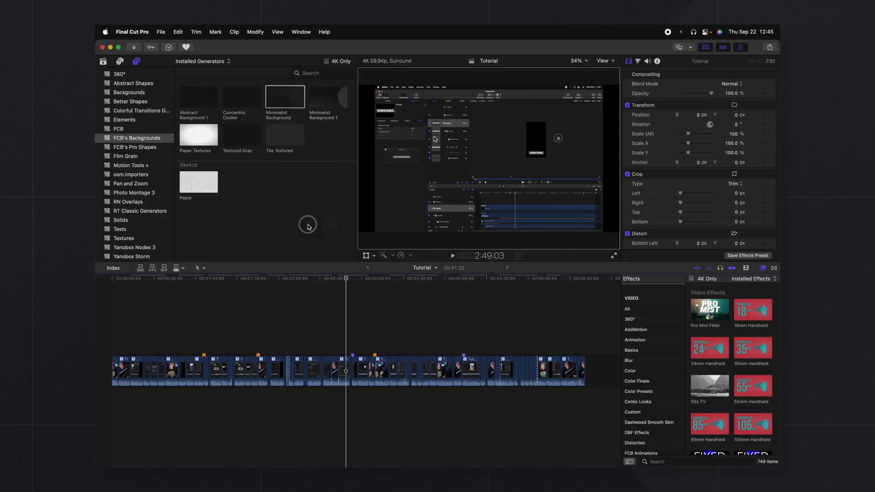
# Place Minimalist Background above the storyline, play it, and set its first colour to orange
pyautogui.moveTo(308, 226); pyautogui.dragTo(339, 335)
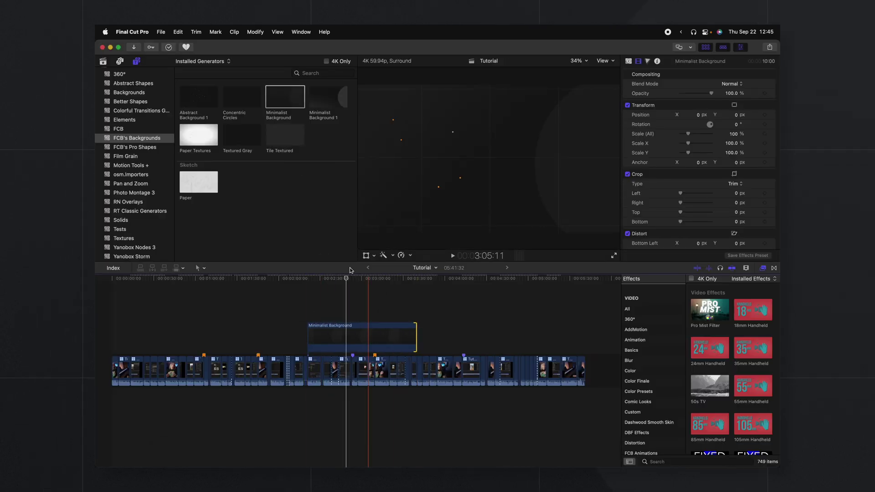
pyautogui.press('/')
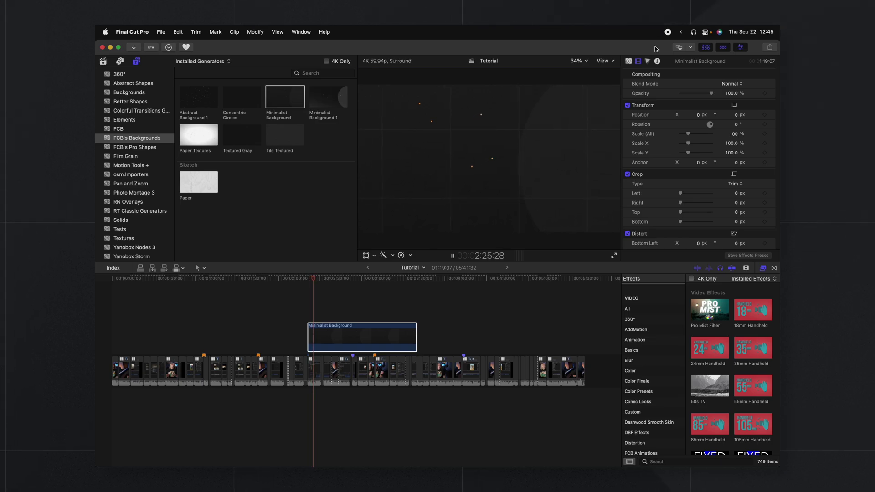
pyautogui.click(628, 62)
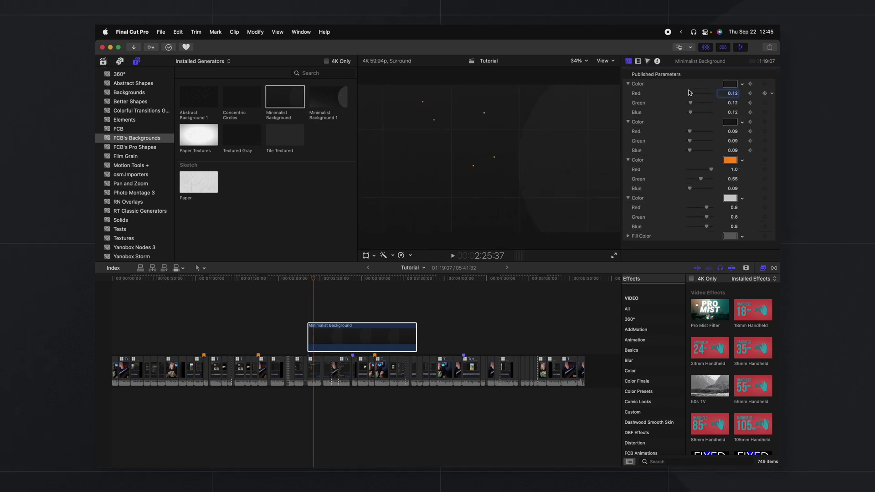
pyautogui.click(730, 84)
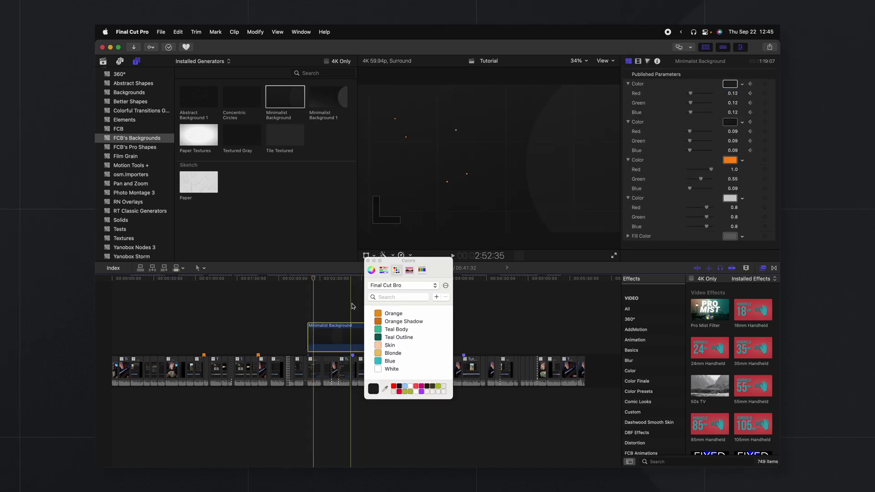
pyautogui.click(378, 313)
pyautogui.click(367, 261)
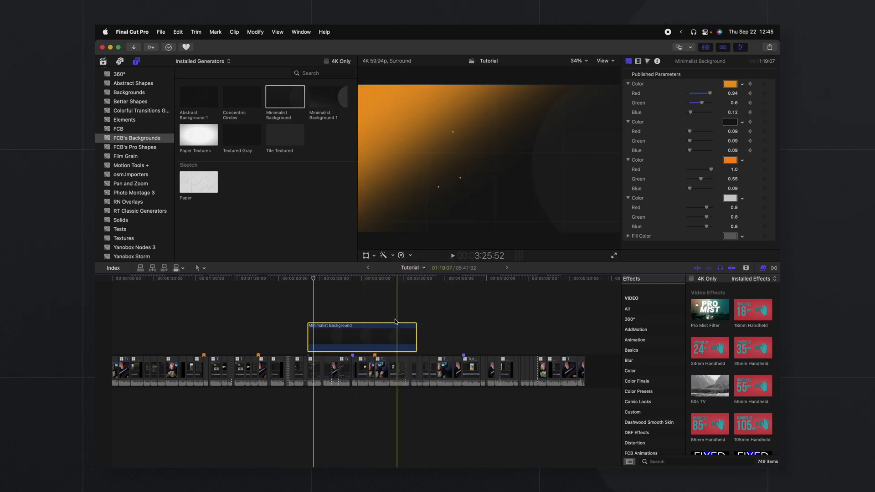